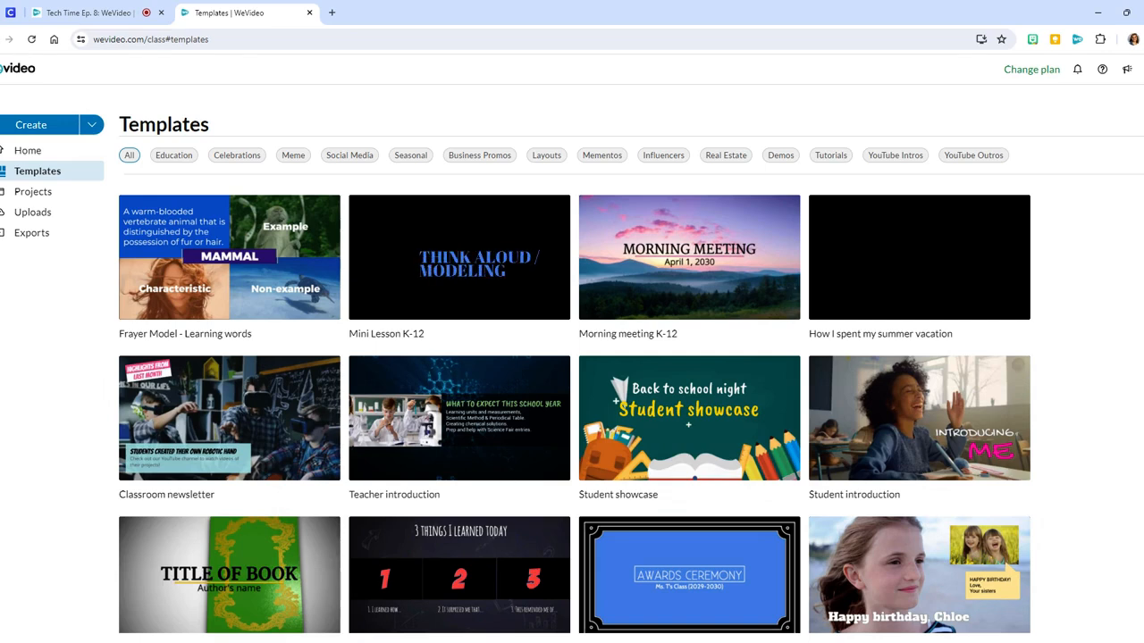
- Create a new video project and open the full Cinematic category of the stock audio library
left_click(32, 126)
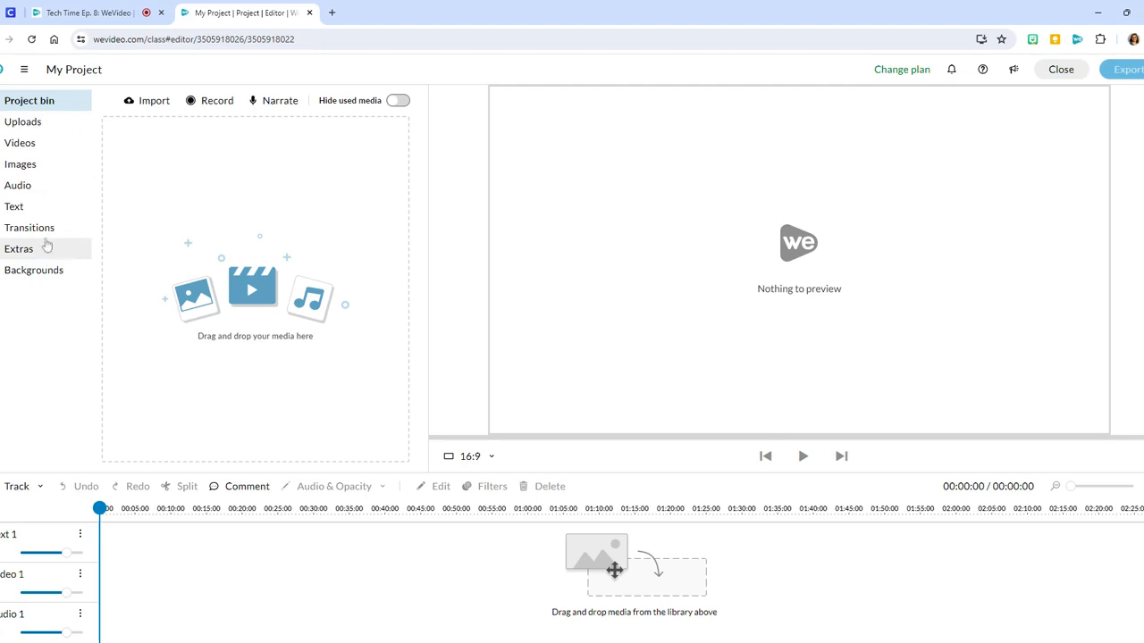
left_click(27, 195)
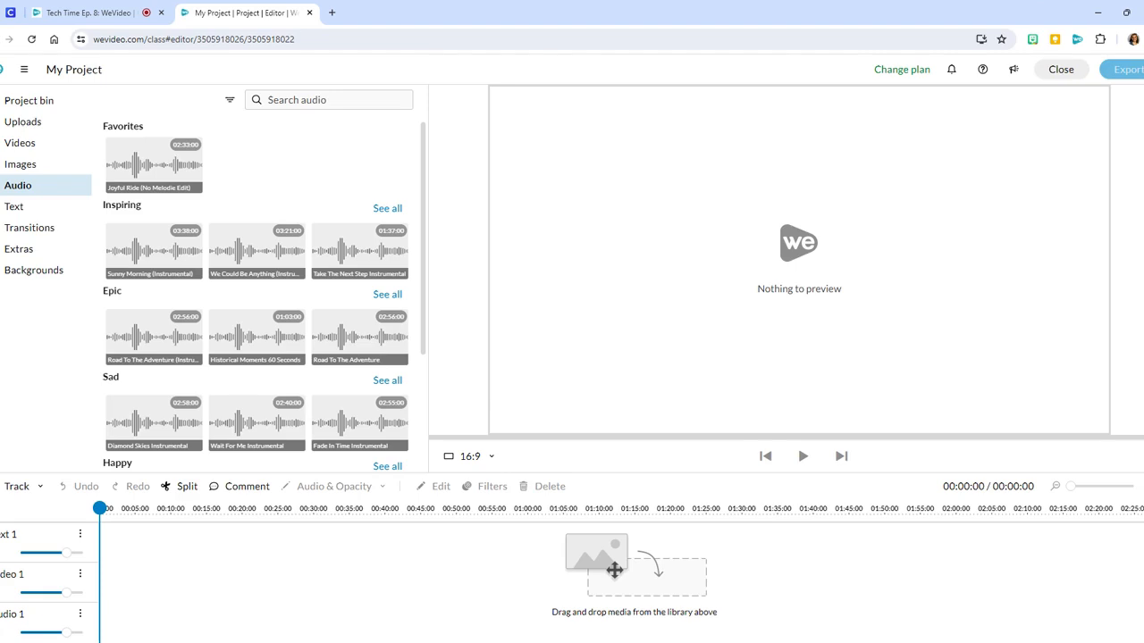
scroll(188, 313, "down", 3)
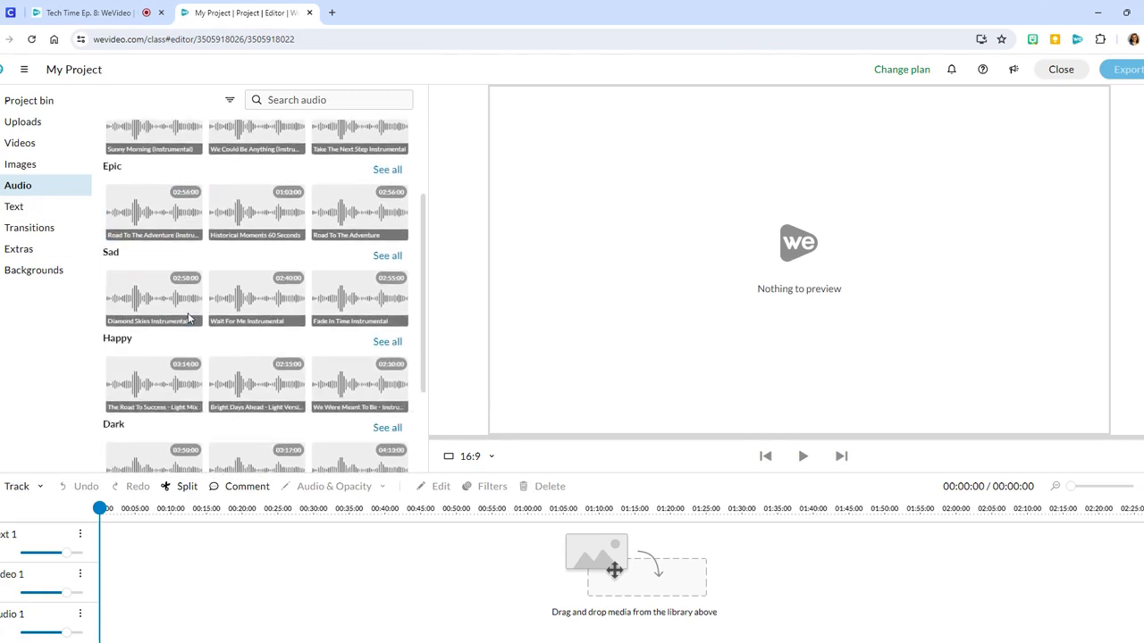
scroll(188, 313, "up", 3)
scroll(188, 313, "down", 3)
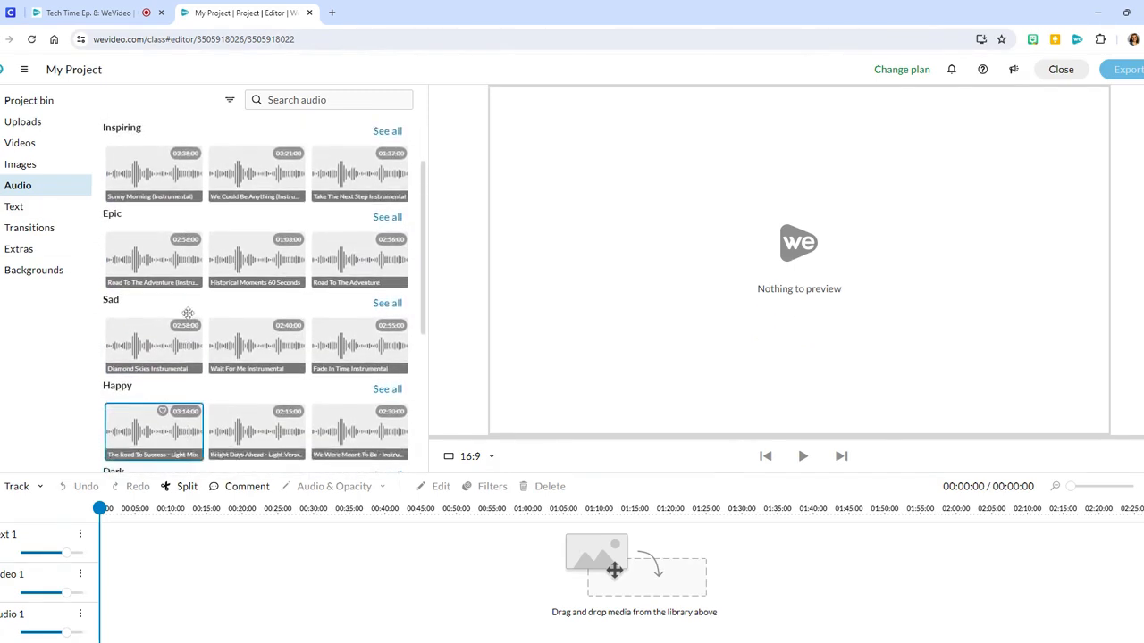
scroll(188, 313, "down", 5)
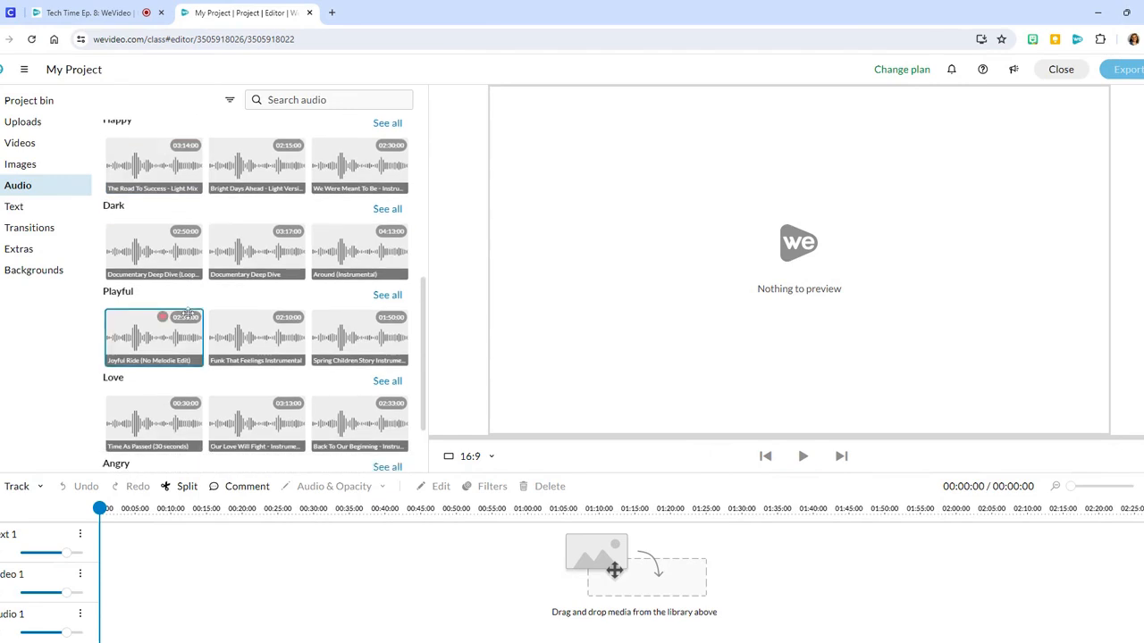
scroll(187, 313, "down", 4)
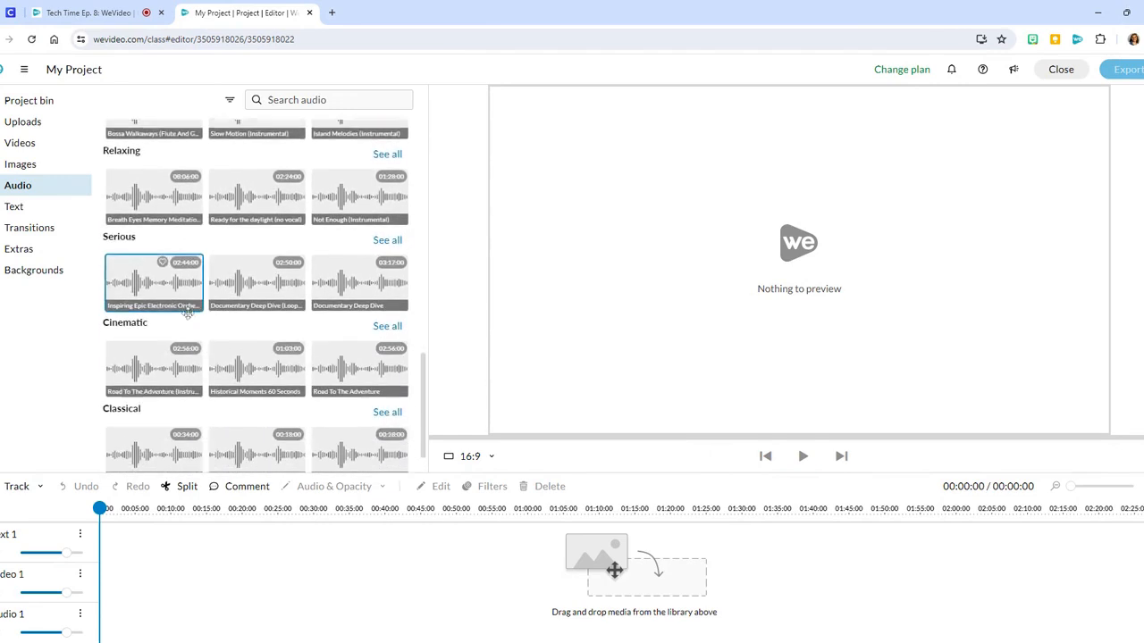
scroll(188, 316, "down", 1)
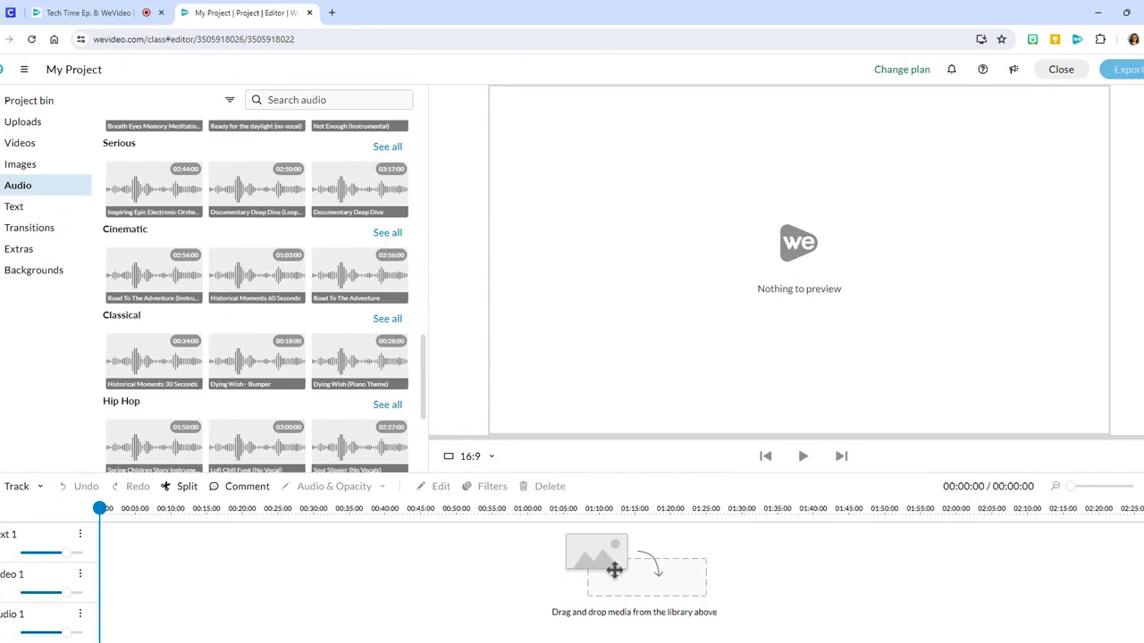
left_click(387, 233)
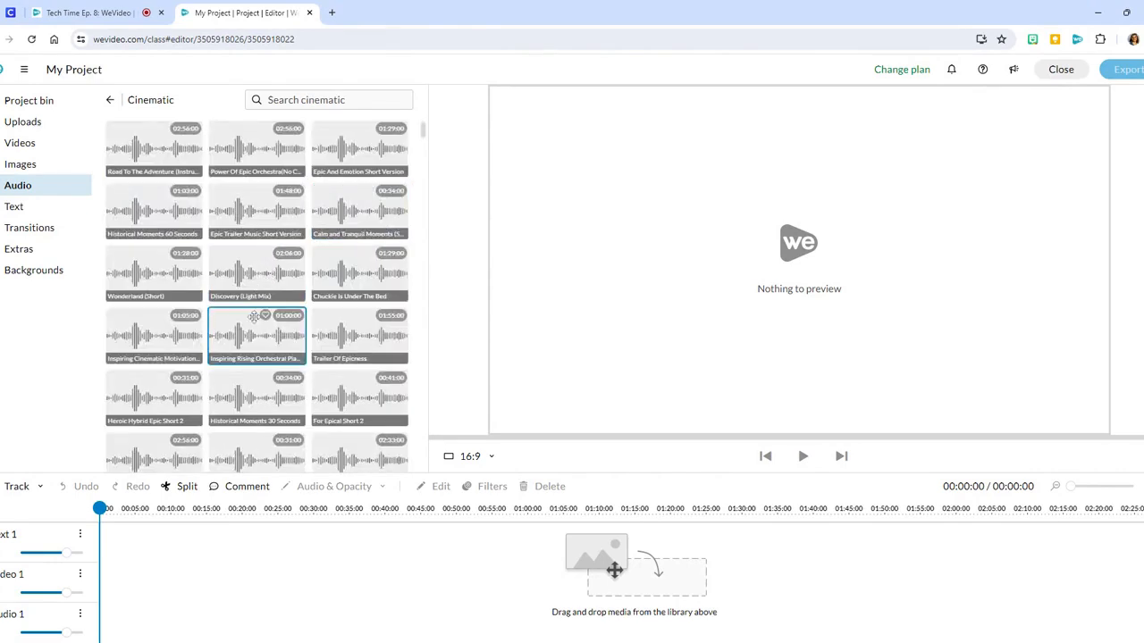
- Place the Cinematic clip "Historical Moments 30 Seconds" on the Audio 1 track, aligned to the start of the timeline
scroll(253, 316, "down", 2)
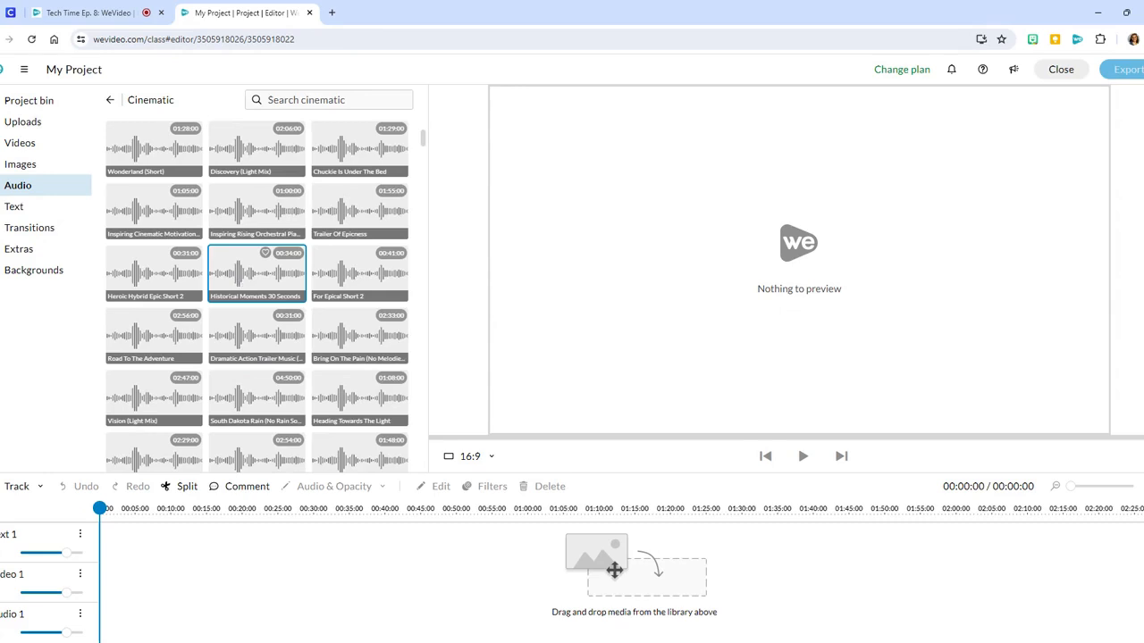
left_click_drag(249, 278, 123, 624)
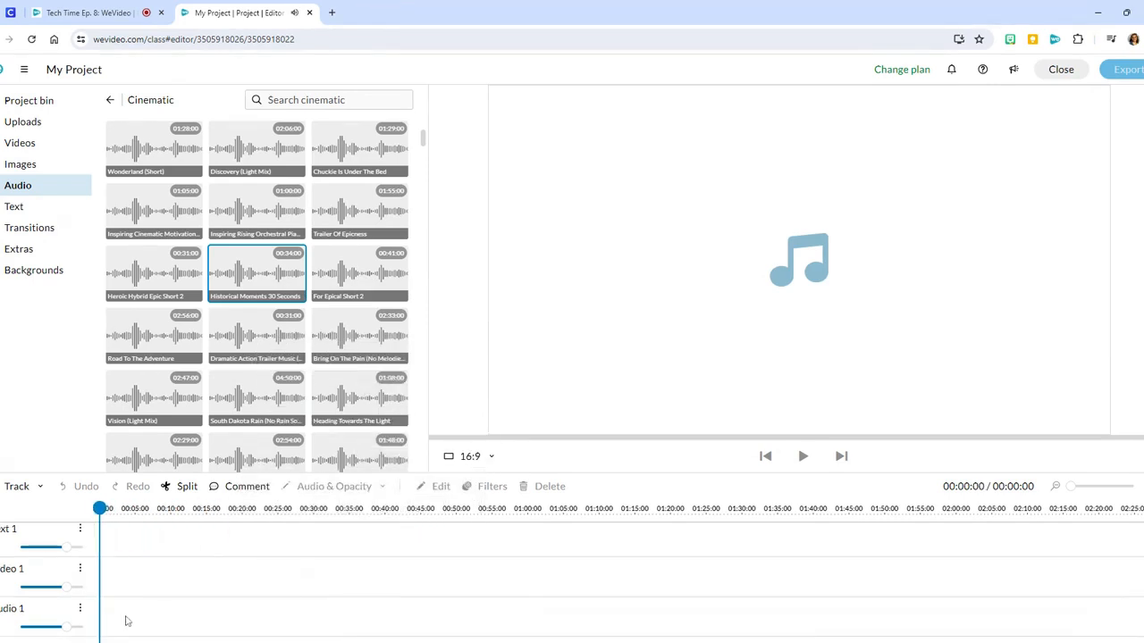
left_click_drag(255, 265, 128, 630)
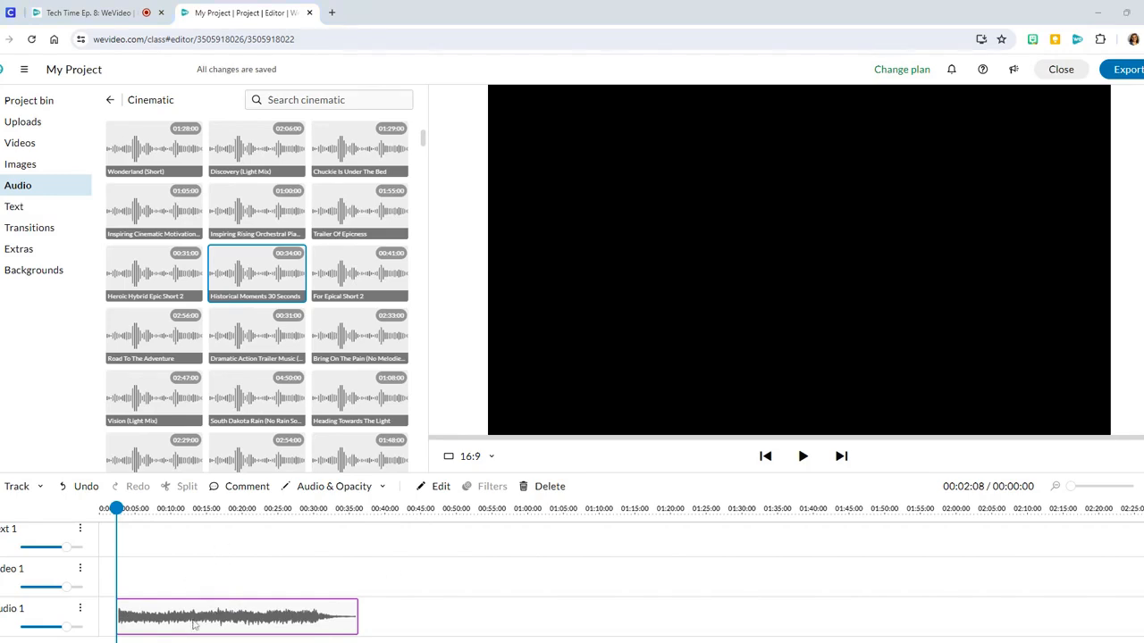
left_click_drag(193, 625, 159, 634)
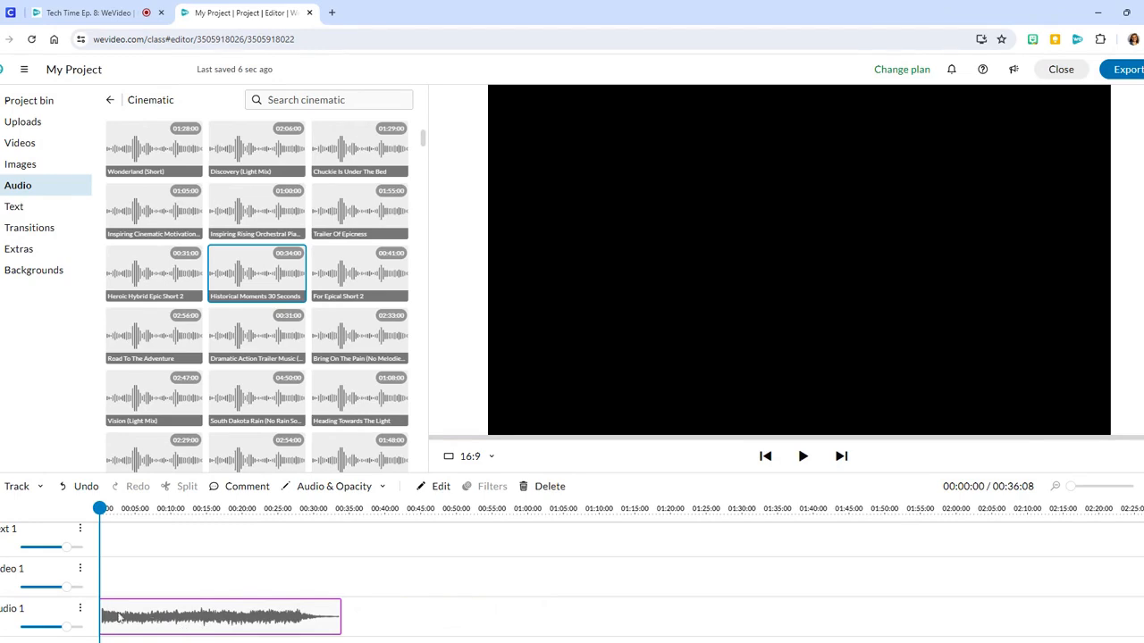
- Rename the Audio 1 track "Opening Theme Music" and set its volume to about 116%
left_click(51, 611)
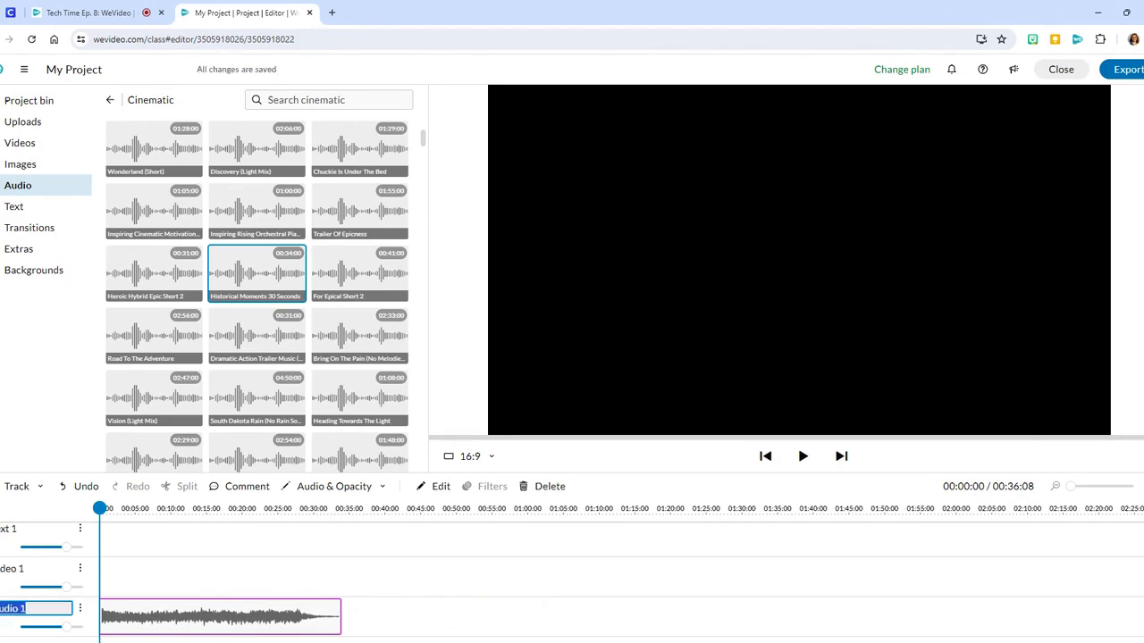
type("Opening")
type(" Theme Music")
left_click(53, 627)
mouse_move(53, 628)
left_mouse_down()
mouse_move(41, 625)
mouse_move(68, 625)
left_mouse_up()
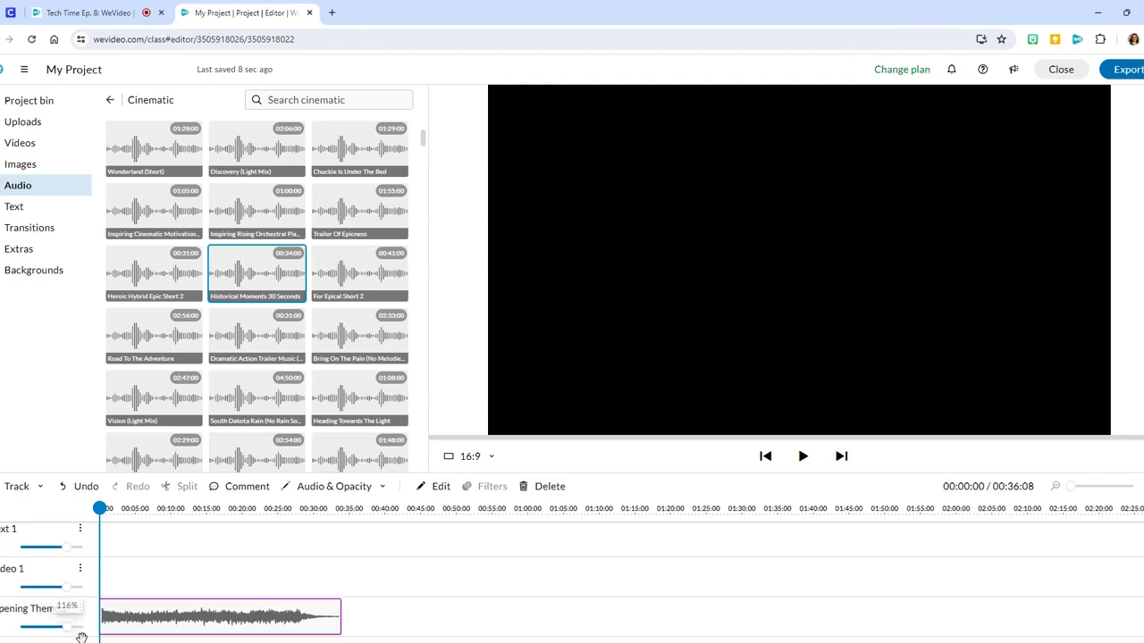
- Show the music clip's audio level and shape a fade-in over about the first 8 seconds and a gradual fade-out to the clip's end
right_click(129, 622)
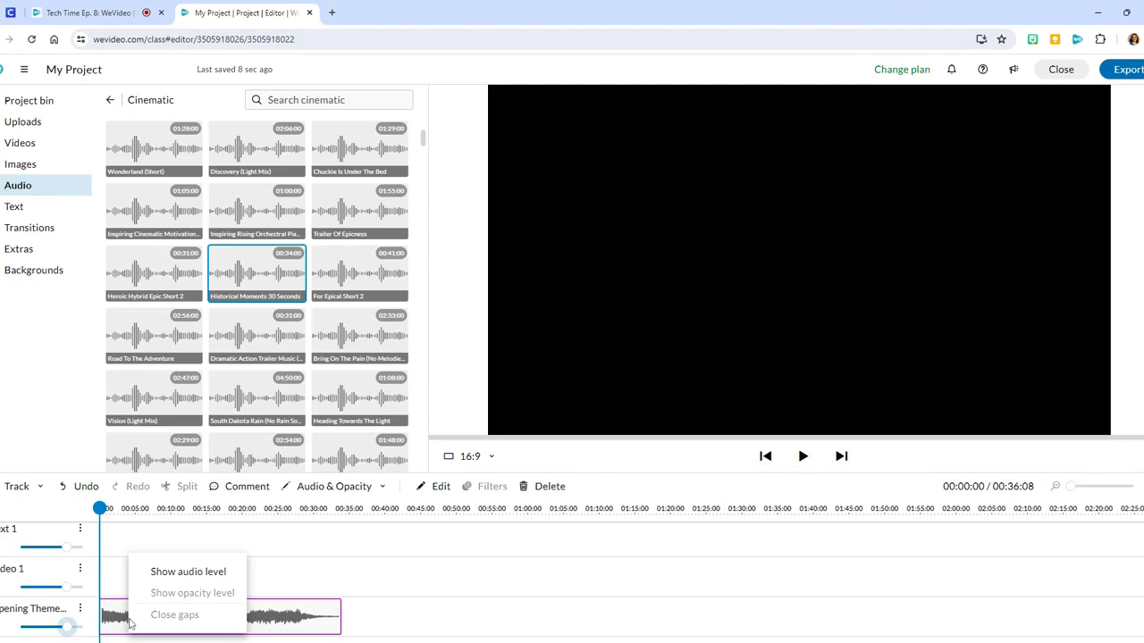
left_click(174, 580)
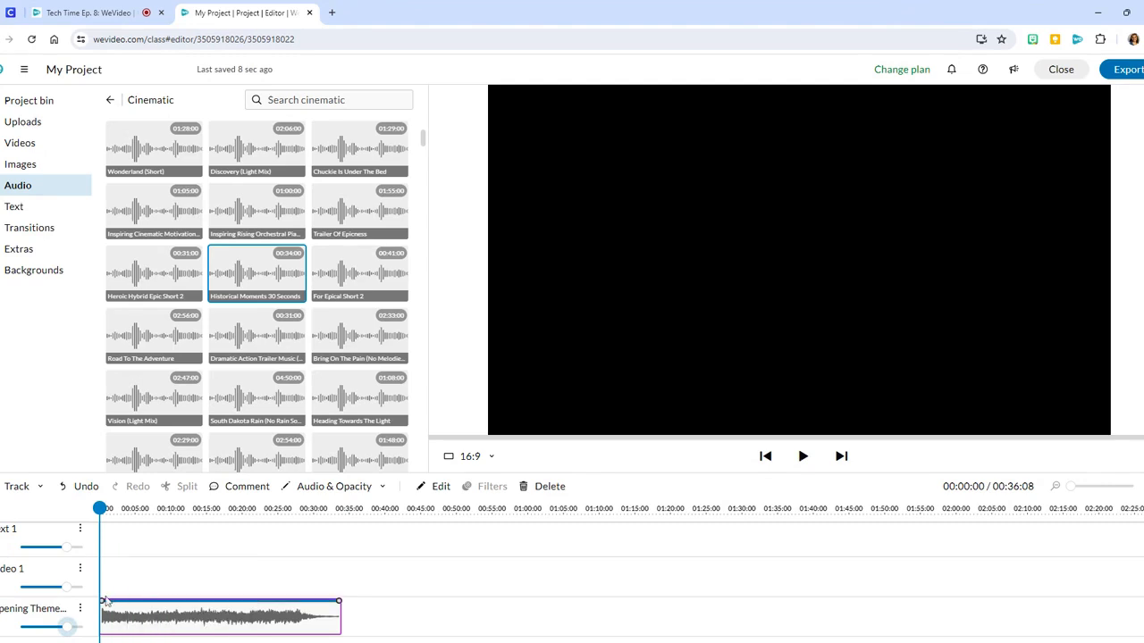
mouse_move(103, 600)
left_click_drag(103, 599, 103, 631)
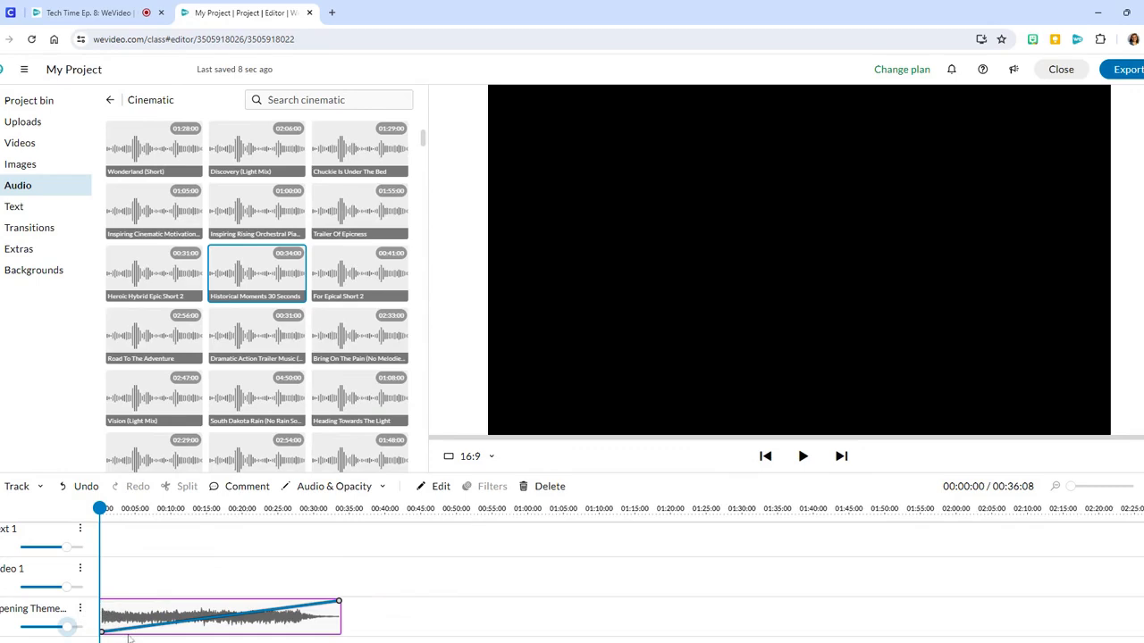
left_click_drag(148, 625, 159, 612)
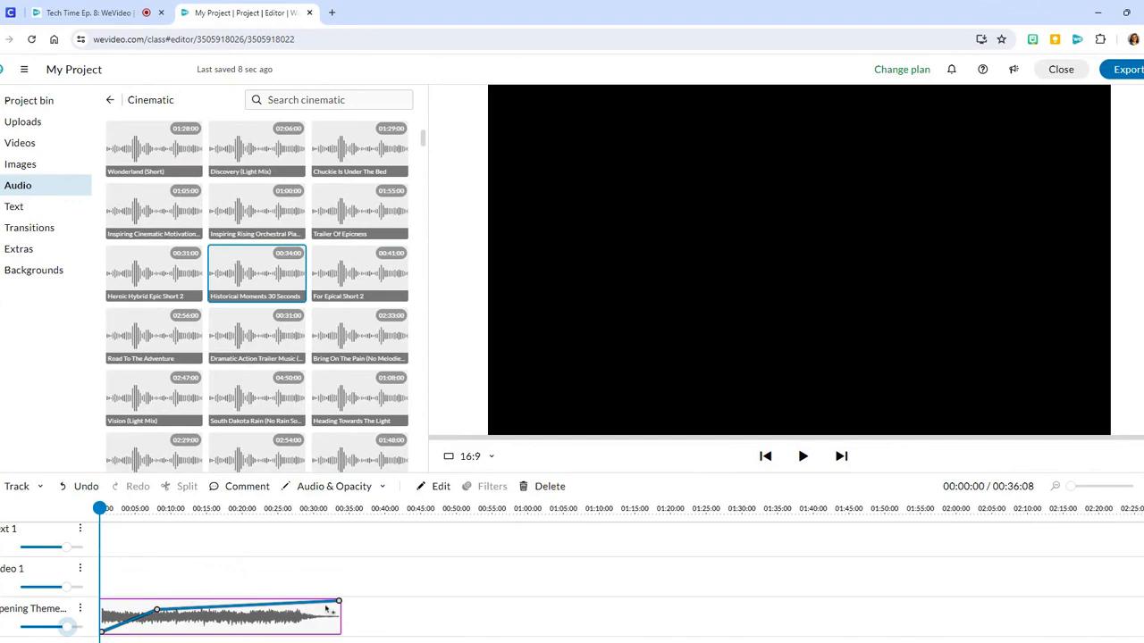
mouse_move(339, 602)
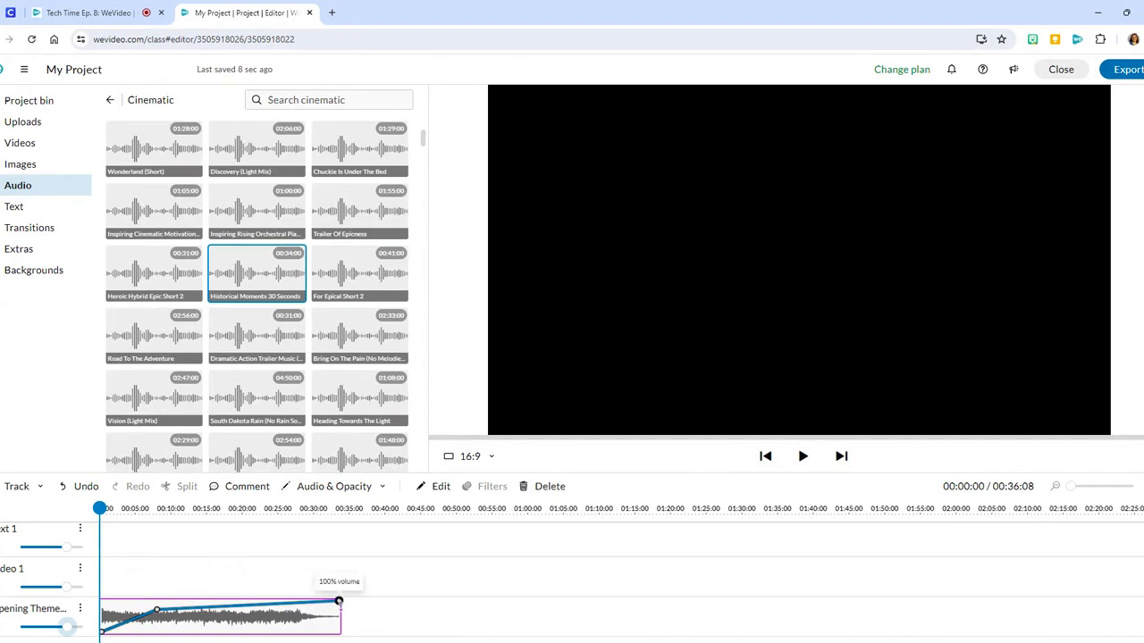
left_click_drag(338, 604, 339, 629)
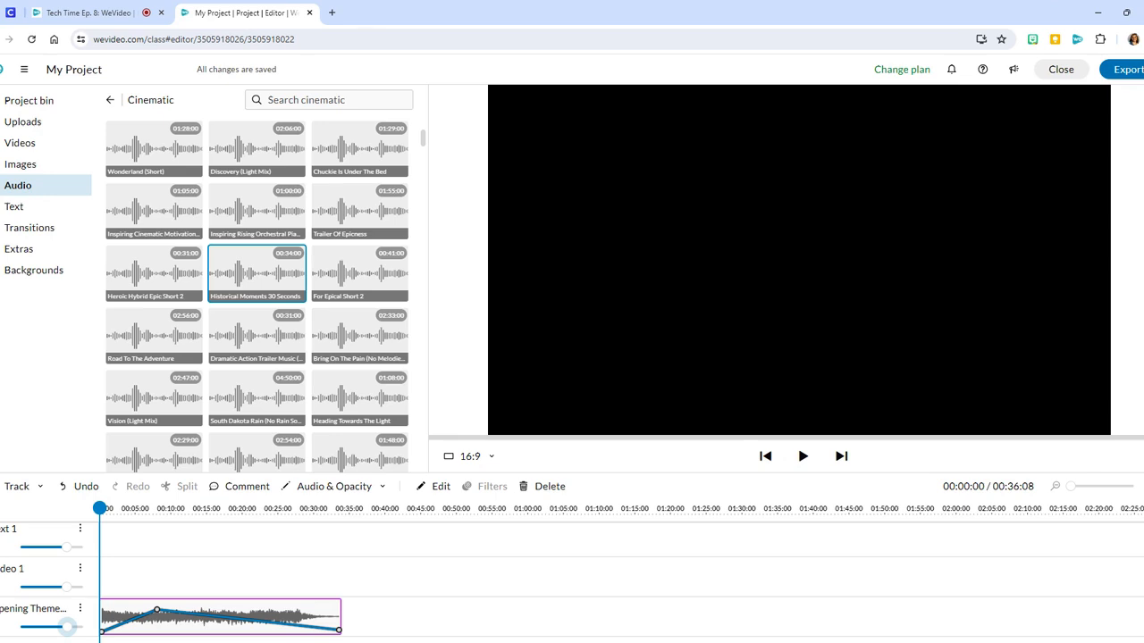
left_click(32, 106)
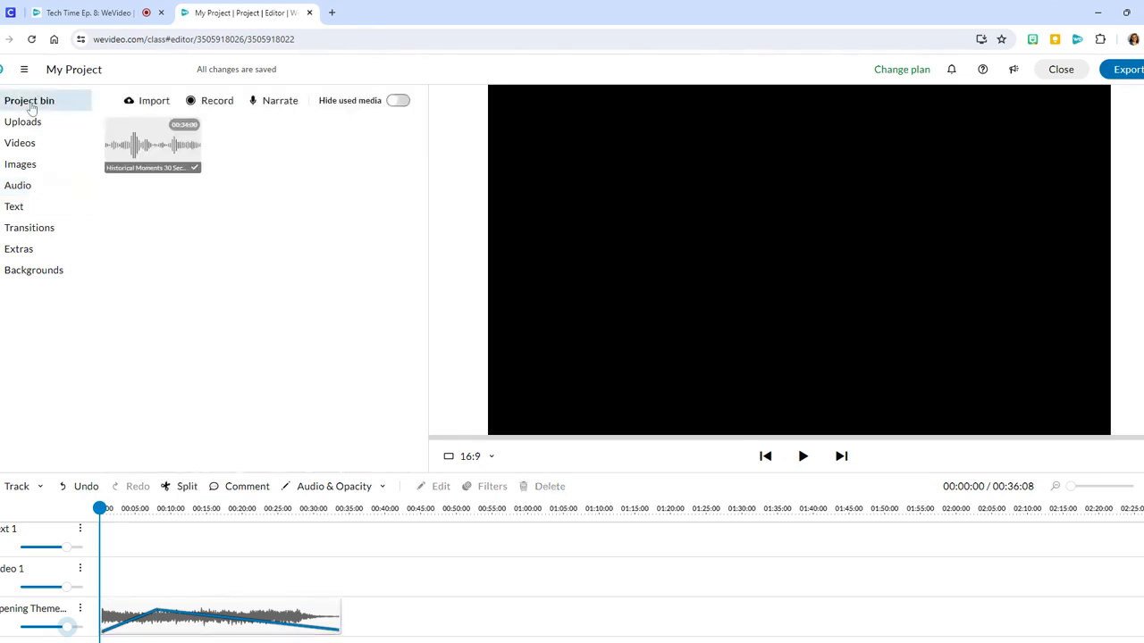
left_click(153, 155)
left_click(277, 362)
left_click(264, 103)
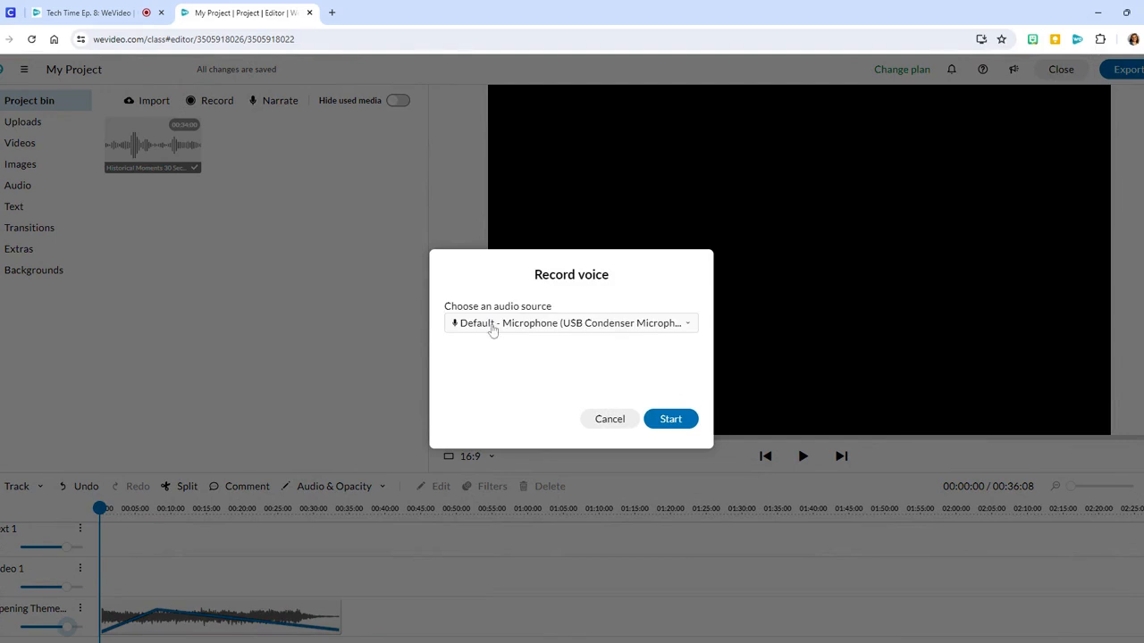
left_click(670, 422)
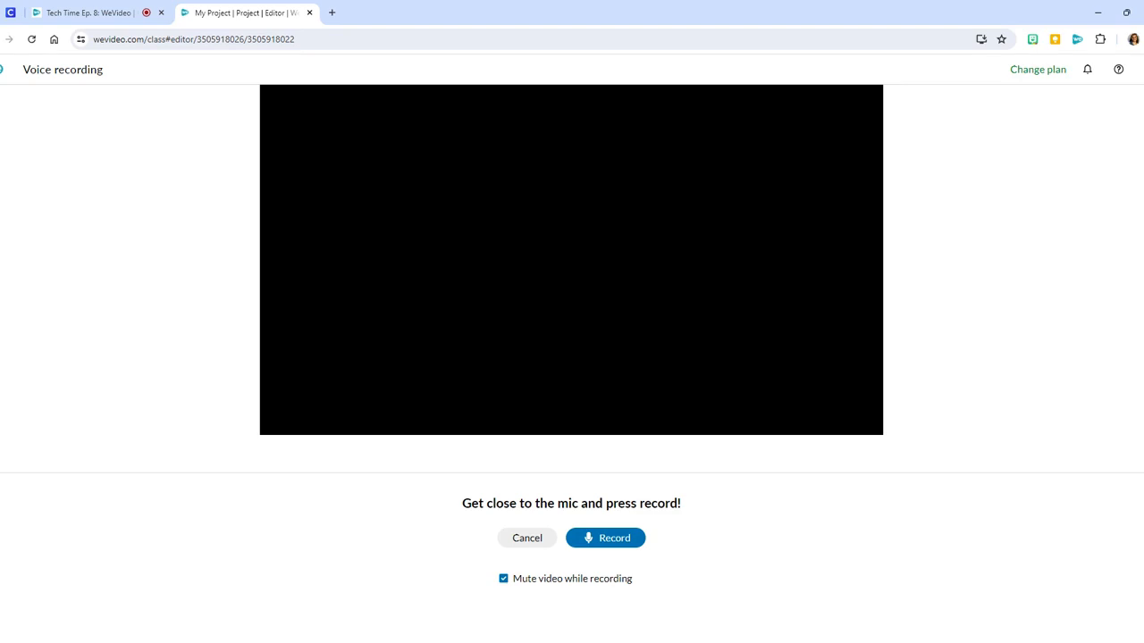
left_click(523, 542)
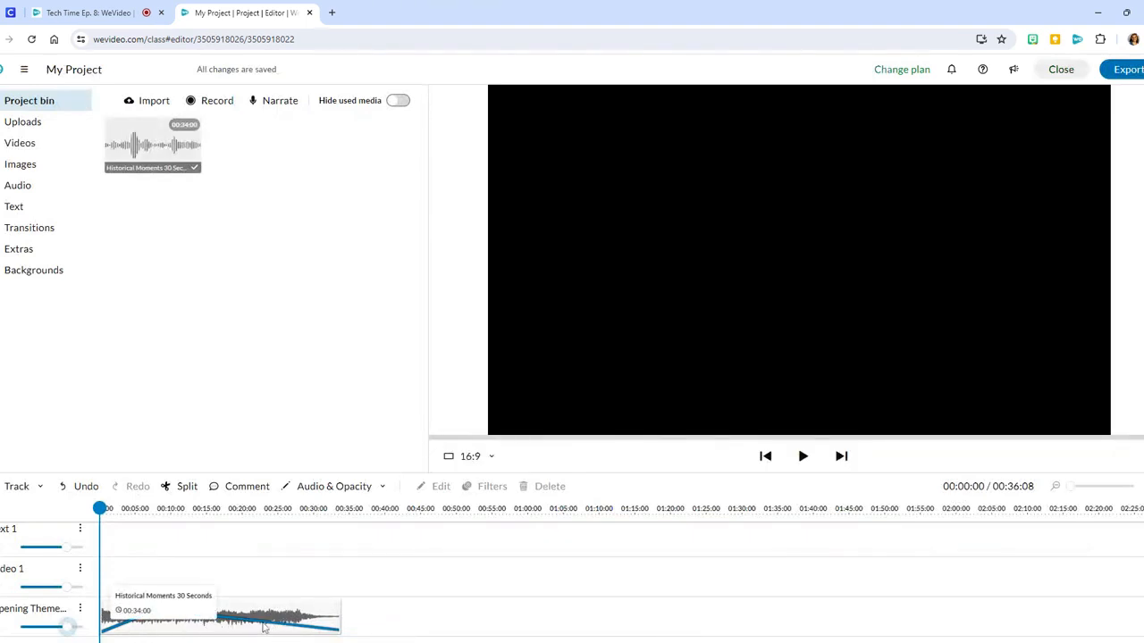
- Add a second audio track below the Opening Theme Music track and check the track list
left_click(39, 487)
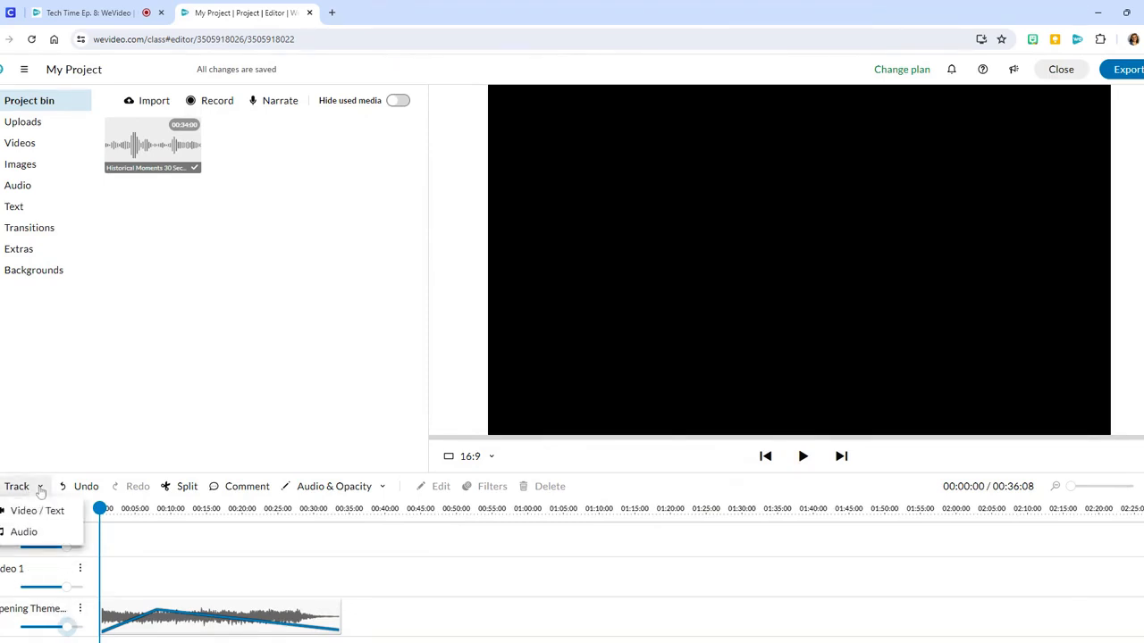
left_click(34, 510)
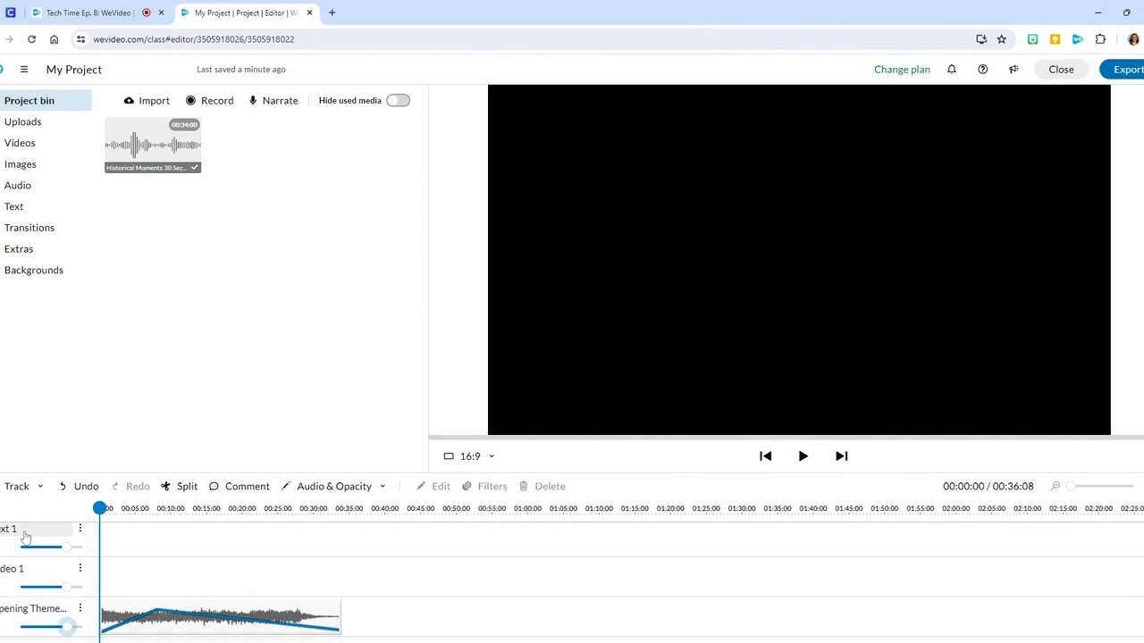
scroll(26, 554, "down", 1)
scroll(26, 554, "up", 1)
scroll(29, 561, "down", 1)
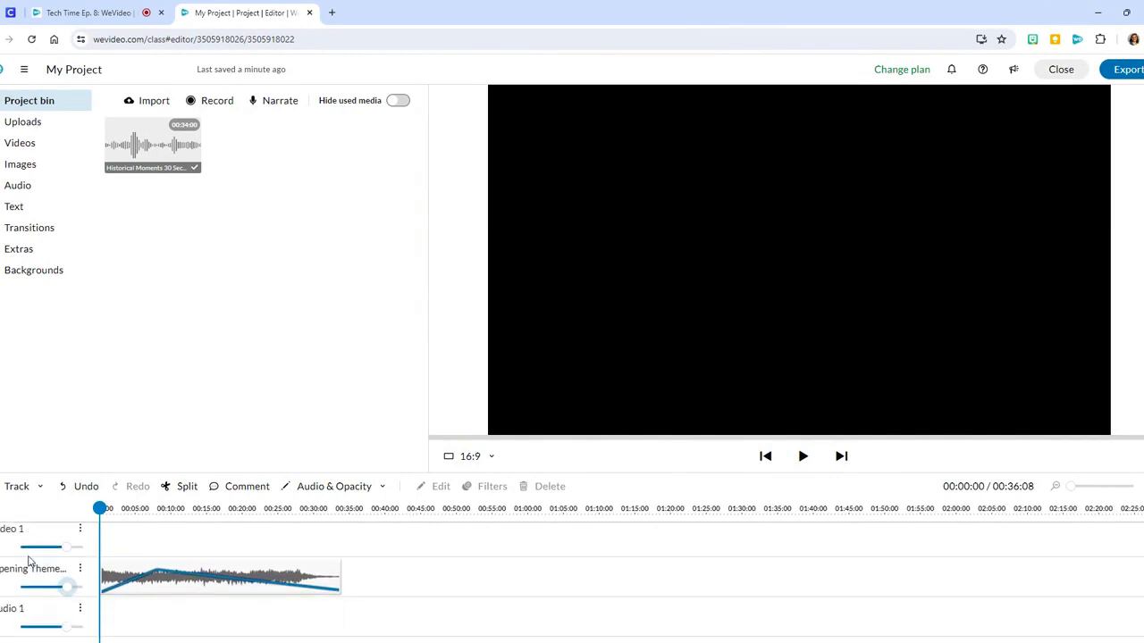
scroll(30, 561, "up", 1)
scroll(30, 561, "down", 1)
scroll(29, 561, "up", 1)
scroll(31, 564, "down", 1)
scroll(31, 564, "up", 1)
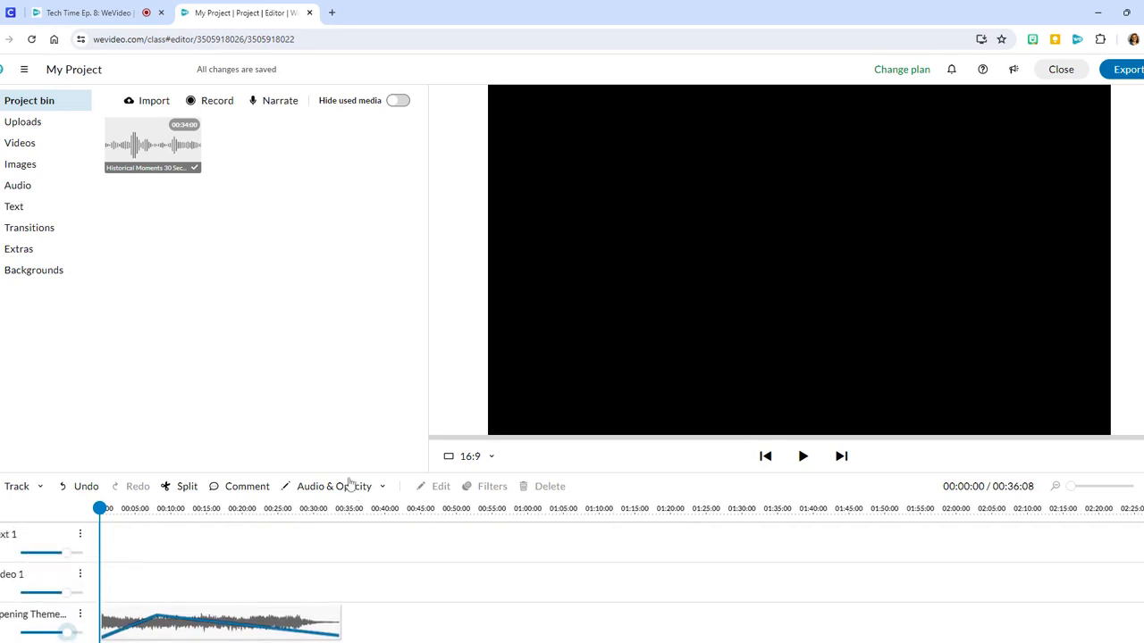
- Enlarge the timeline area so all tracks fit, and delete the empty Text 1 track
left_click_drag(348, 471, 334, 305)
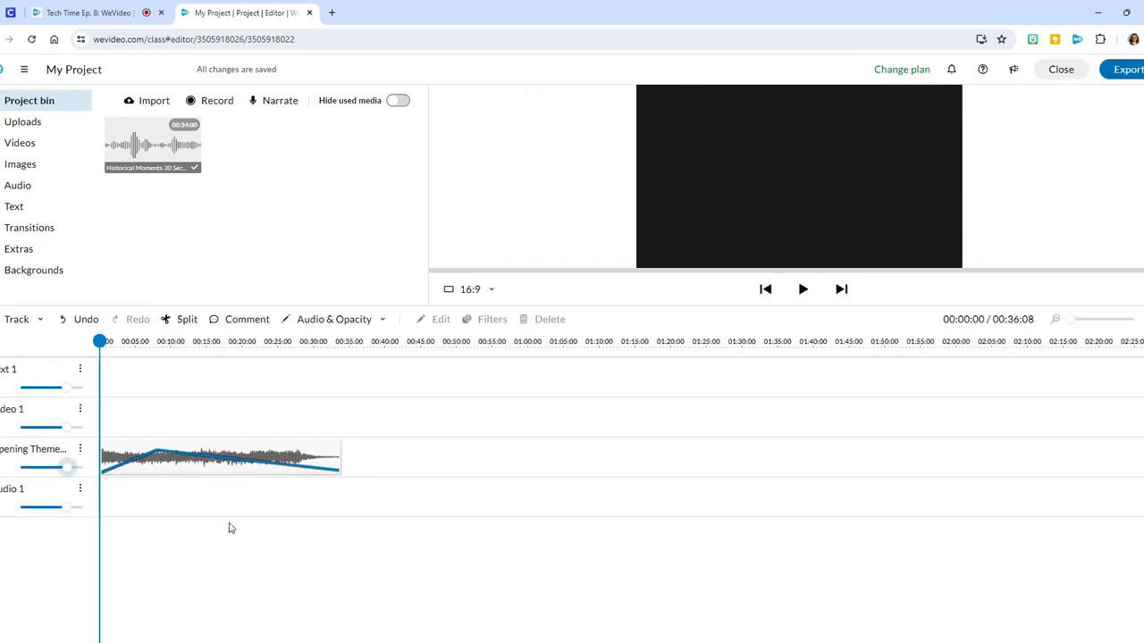
left_click(79, 370)
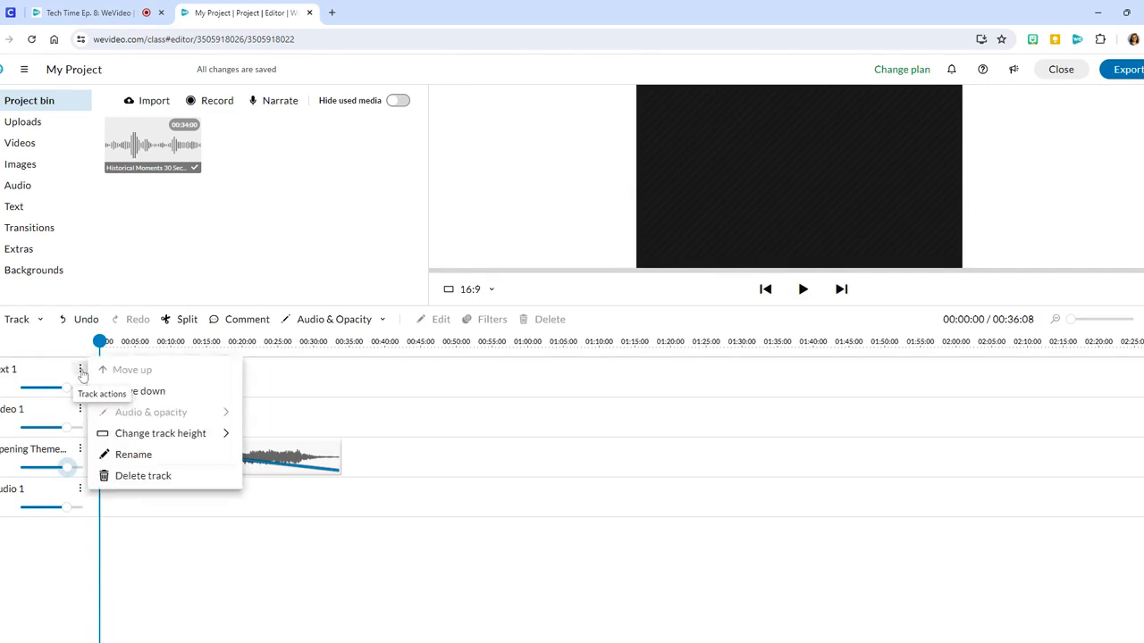
left_click(134, 475)
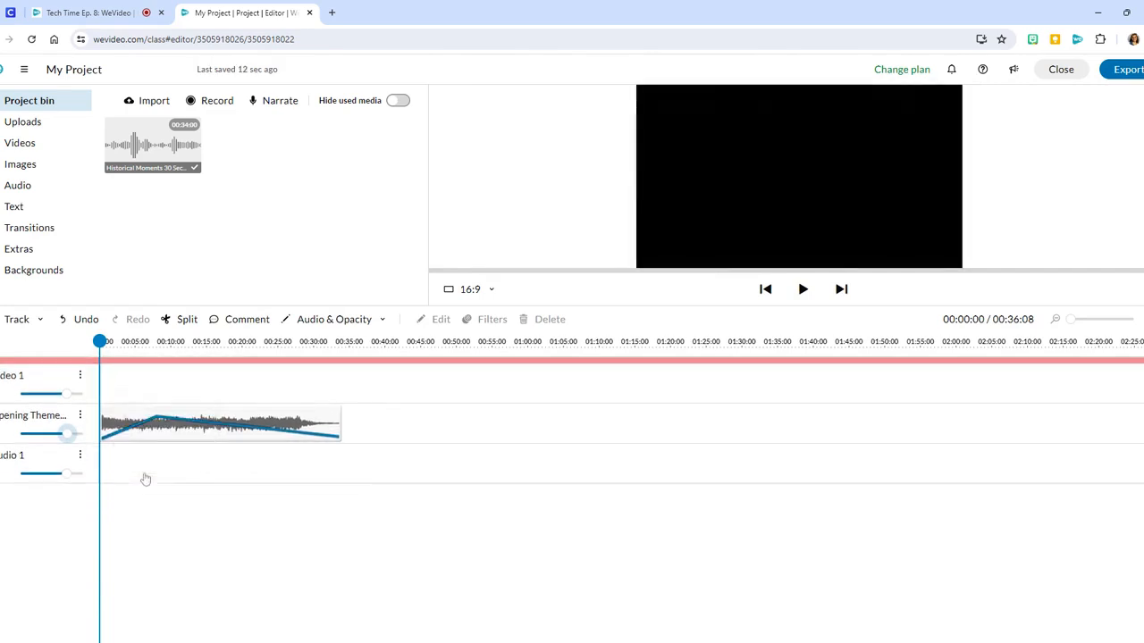
- Try to delete the Video 1 track
left_click(80, 369)
left_click(128, 483)
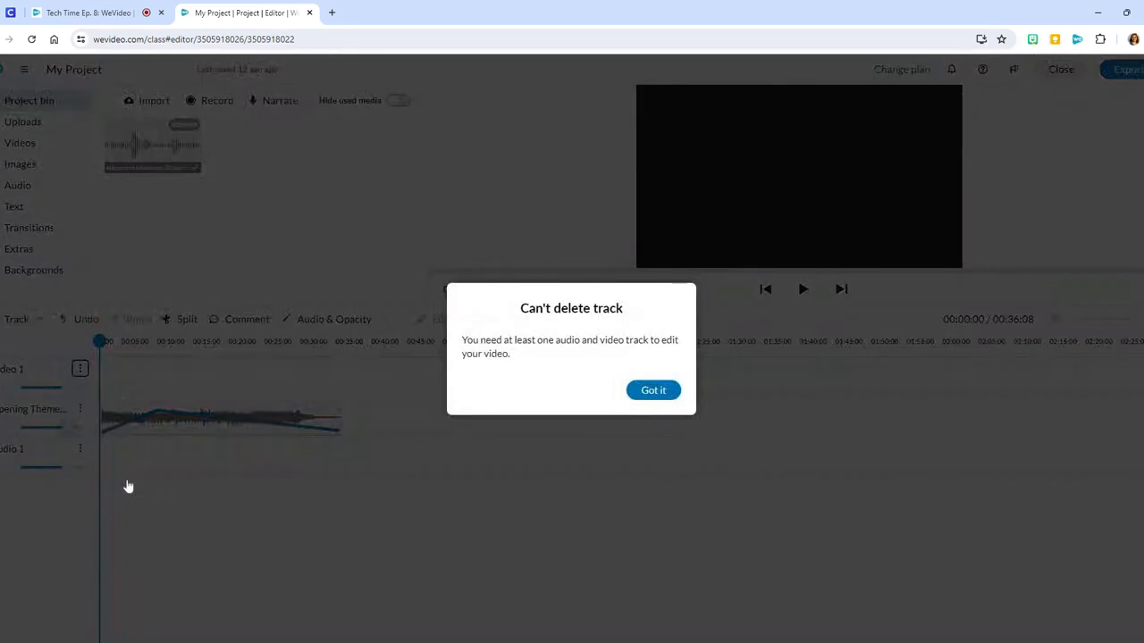
left_click(651, 394)
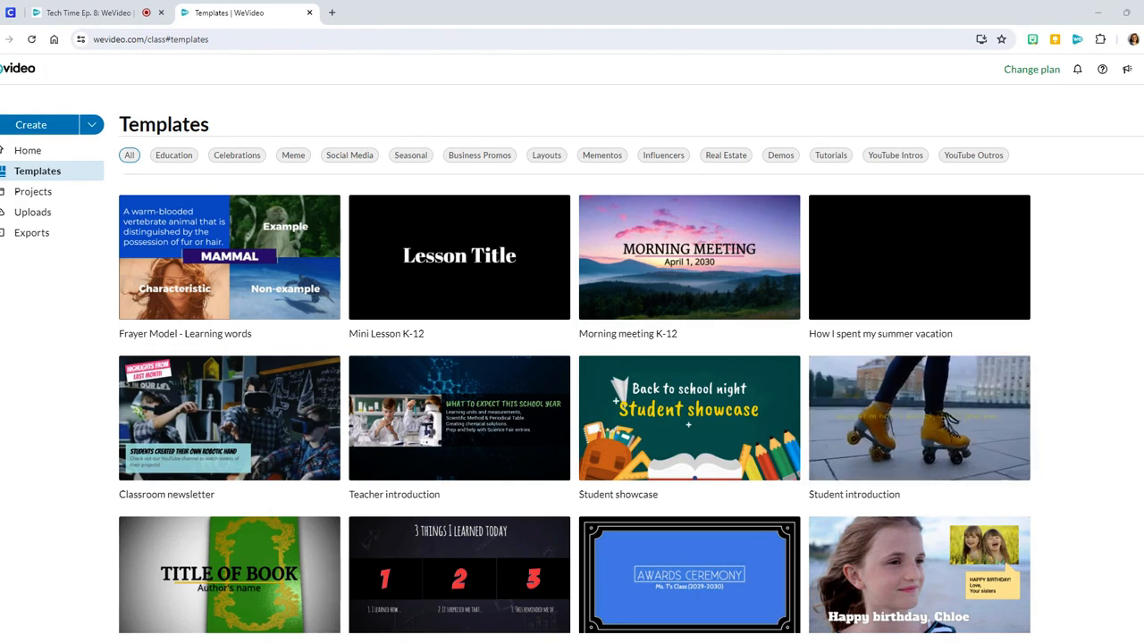
- Open the Student introduction template in the editor and enlarge the timeline area to show all its tracks
left_click(910, 437)
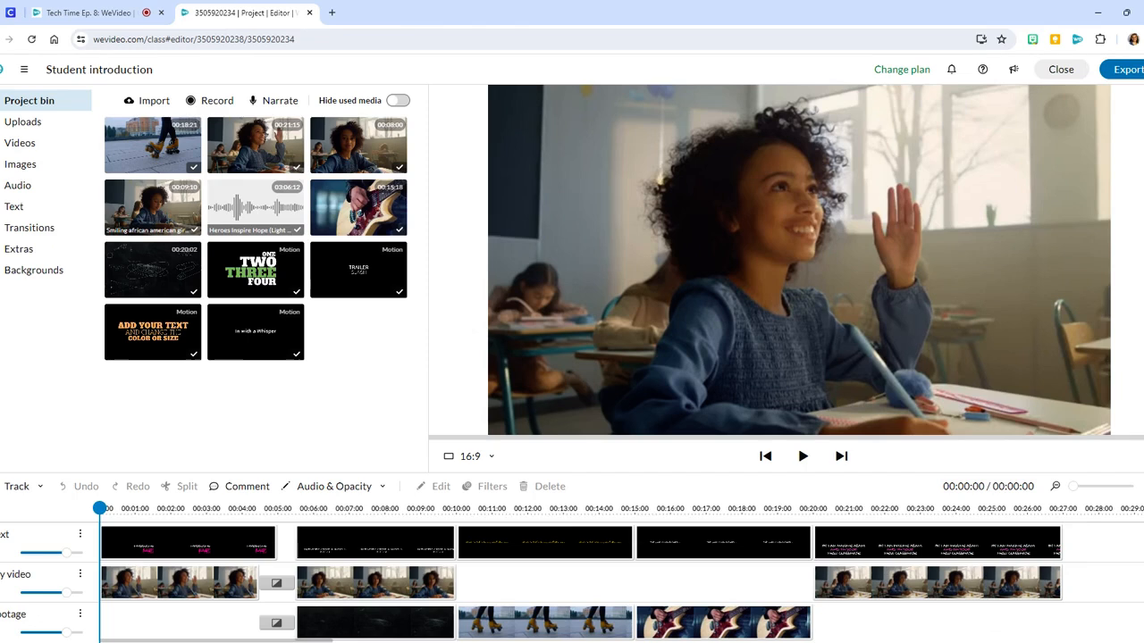
left_click_drag(361, 474, 361, 306)
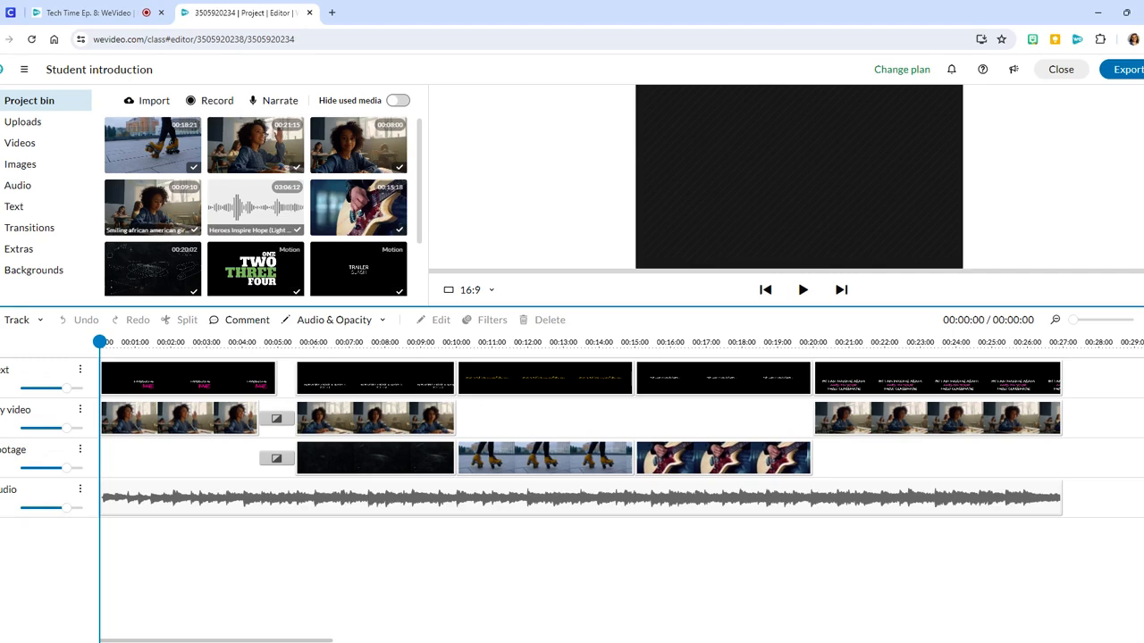
- Recolour the pink "ME" in the opening title clip to yellow, rgb(255, 255, 0), and shift the title slightly down and to the left
left_click(181, 382)
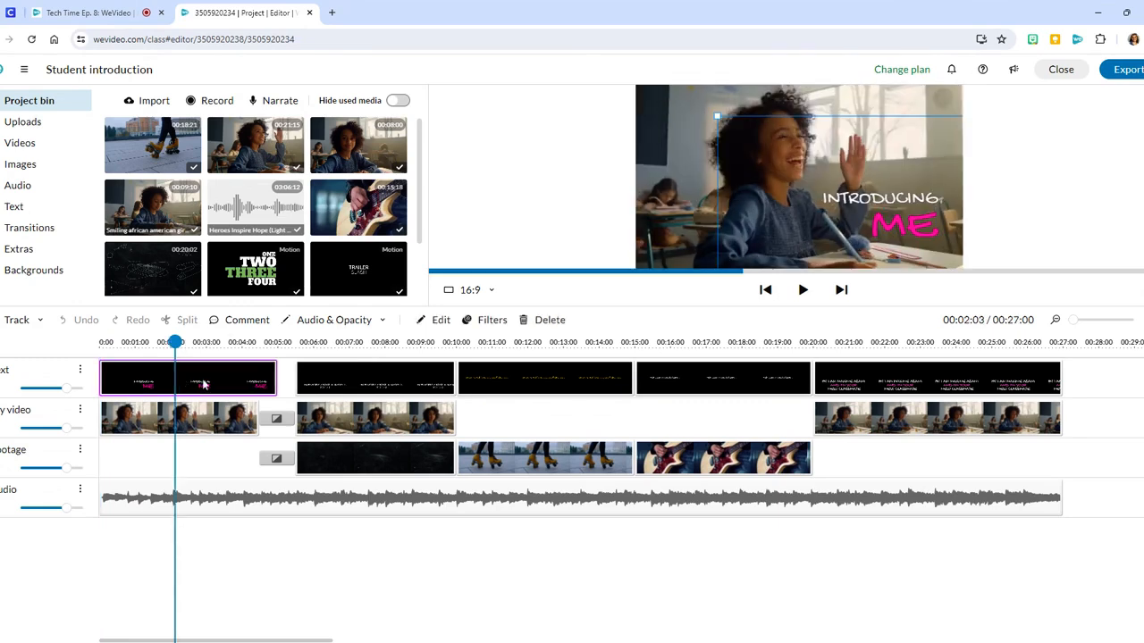
left_click(427, 320)
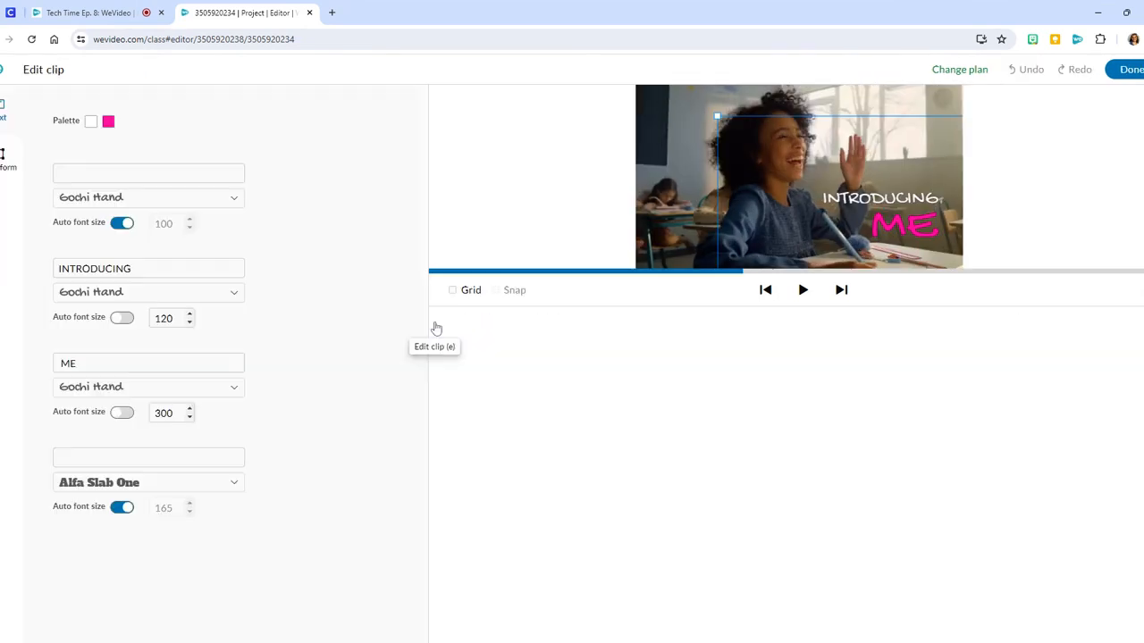
left_click(108, 122)
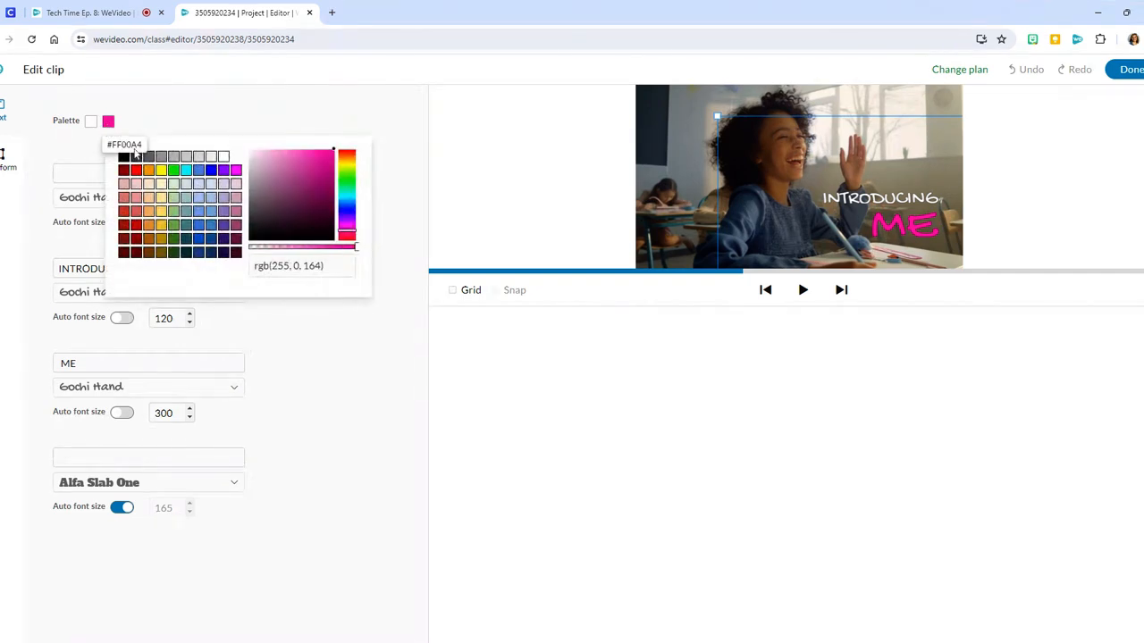
left_click(160, 172)
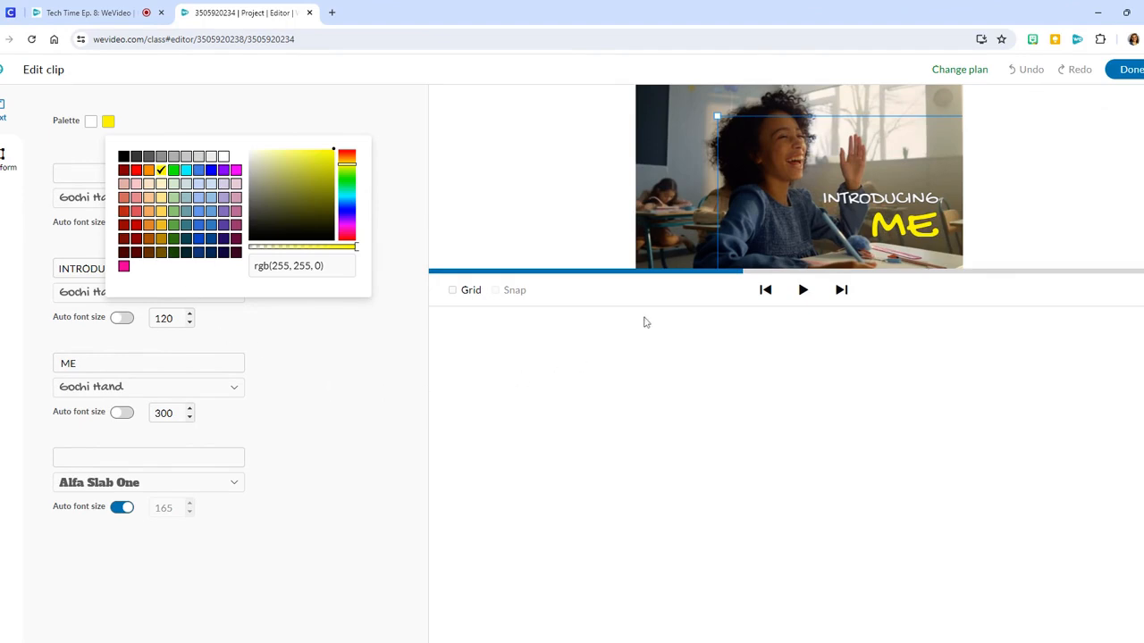
left_click_drag(764, 207, 784, 228)
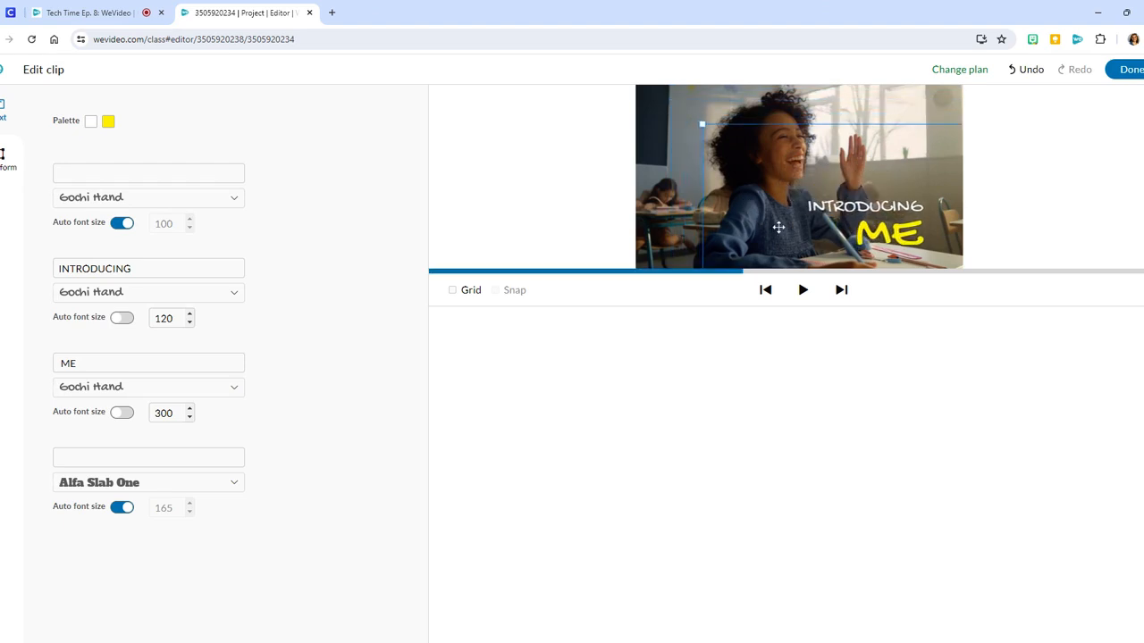
left_click(1130, 71)
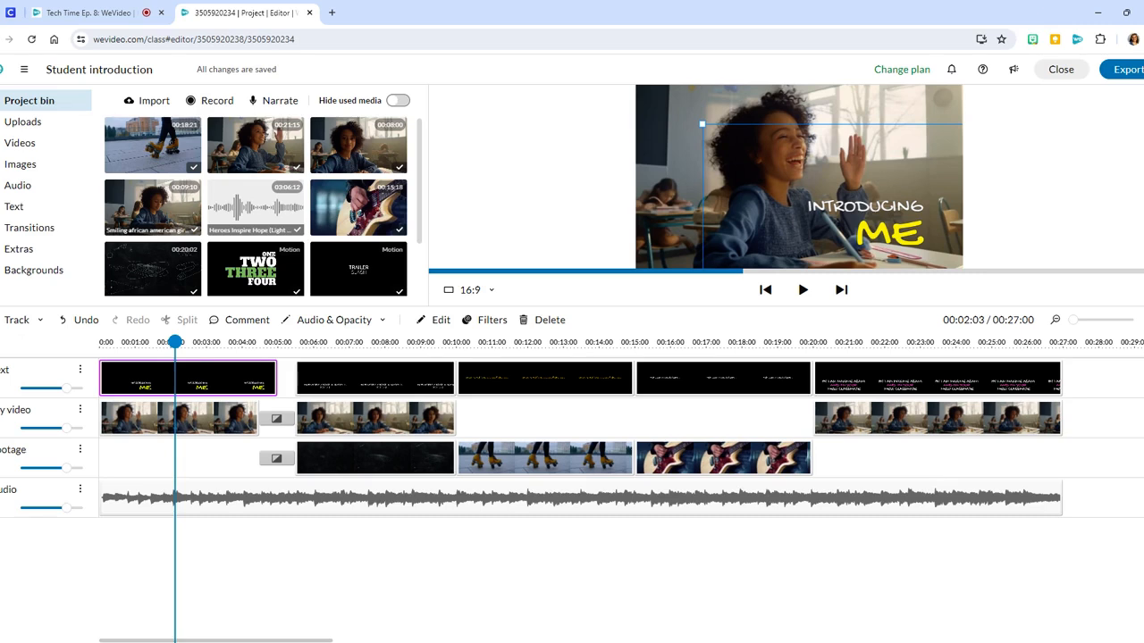
- Delete the chalkboard background clip beneath the favorite-subject text from the Footage track
left_click(368, 387)
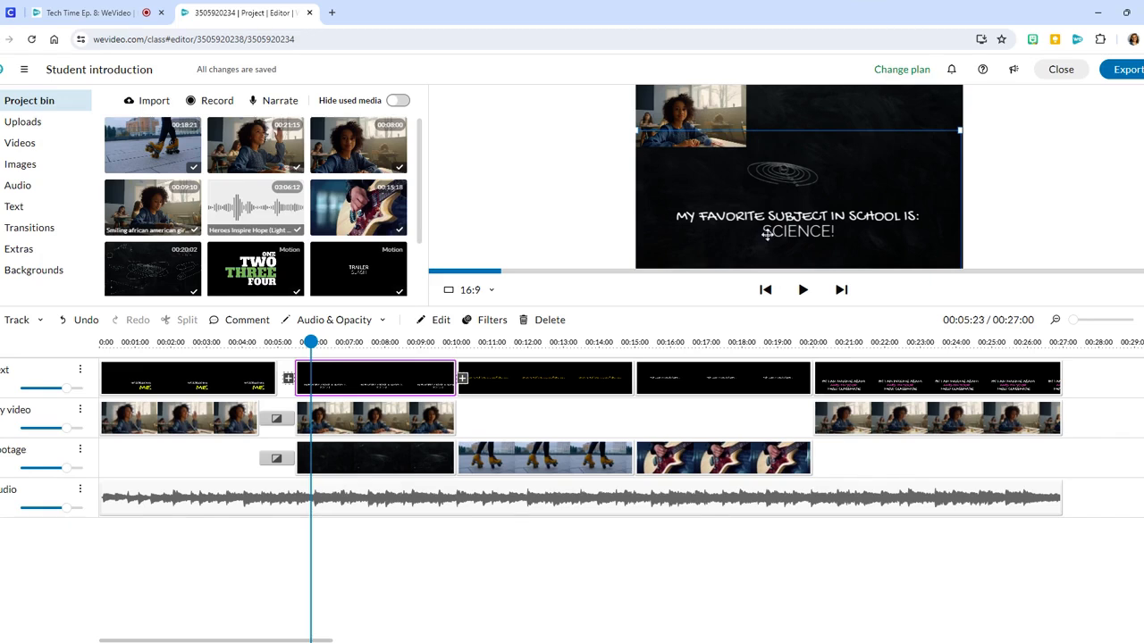
left_click(349, 463)
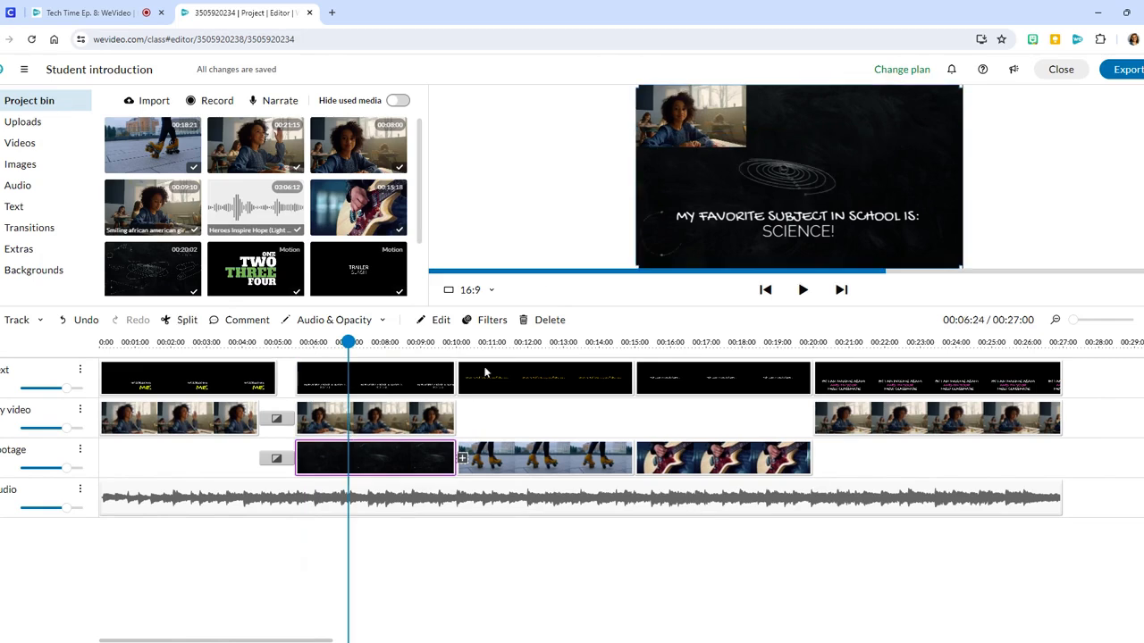
left_click(547, 321)
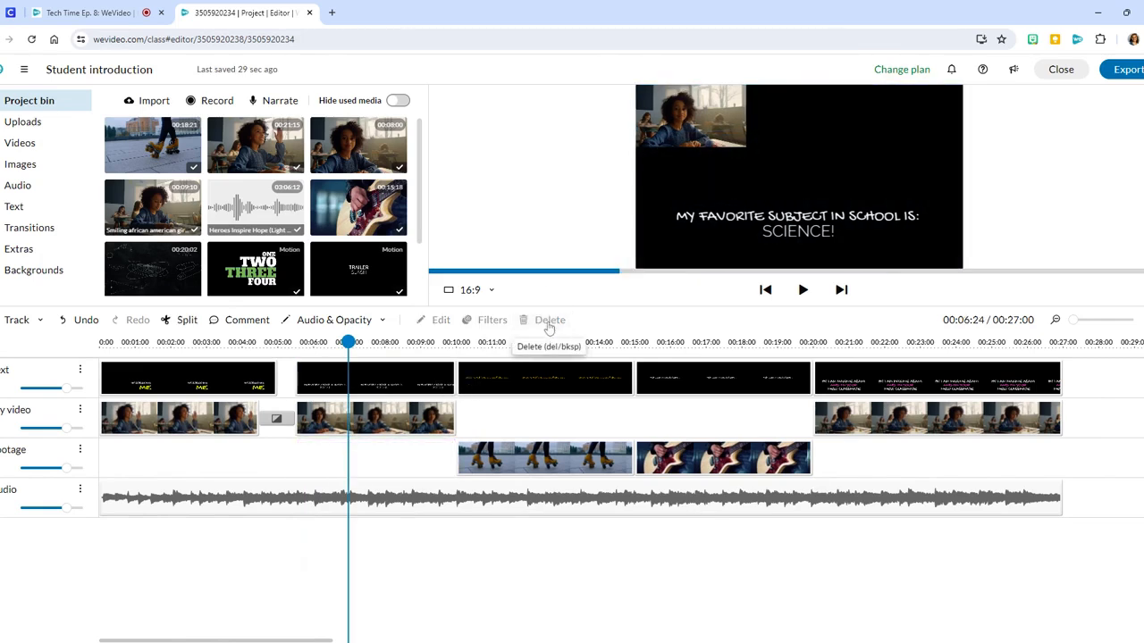
- Search the stock videos for "music" and preview the 15-second clip of floating black music notes
left_click(31, 147)
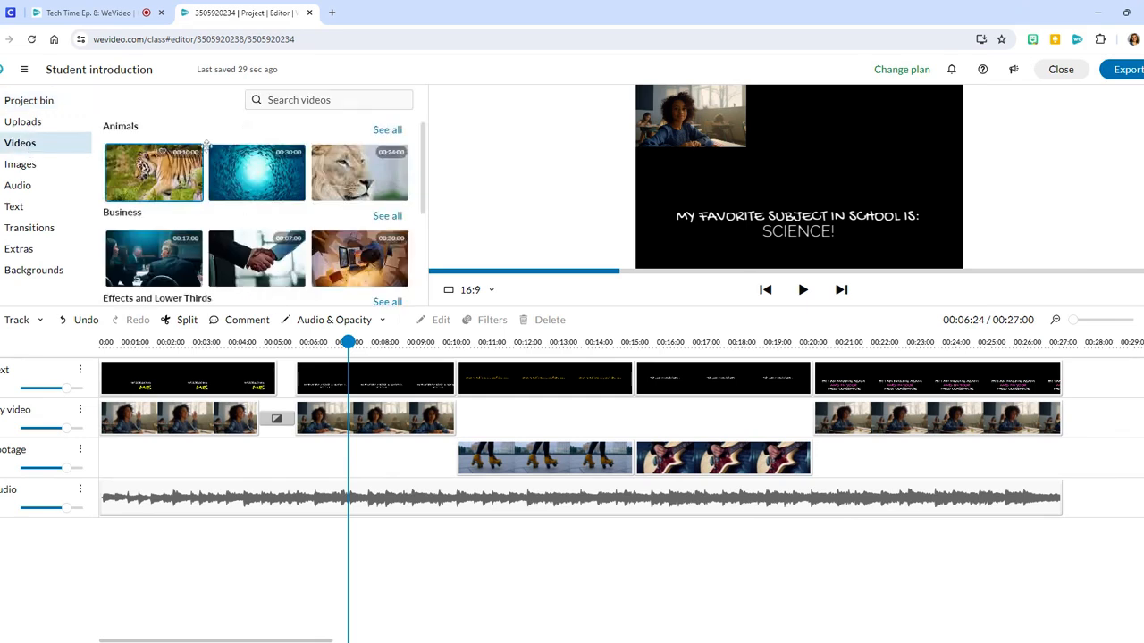
left_click(268, 99)
type("music")
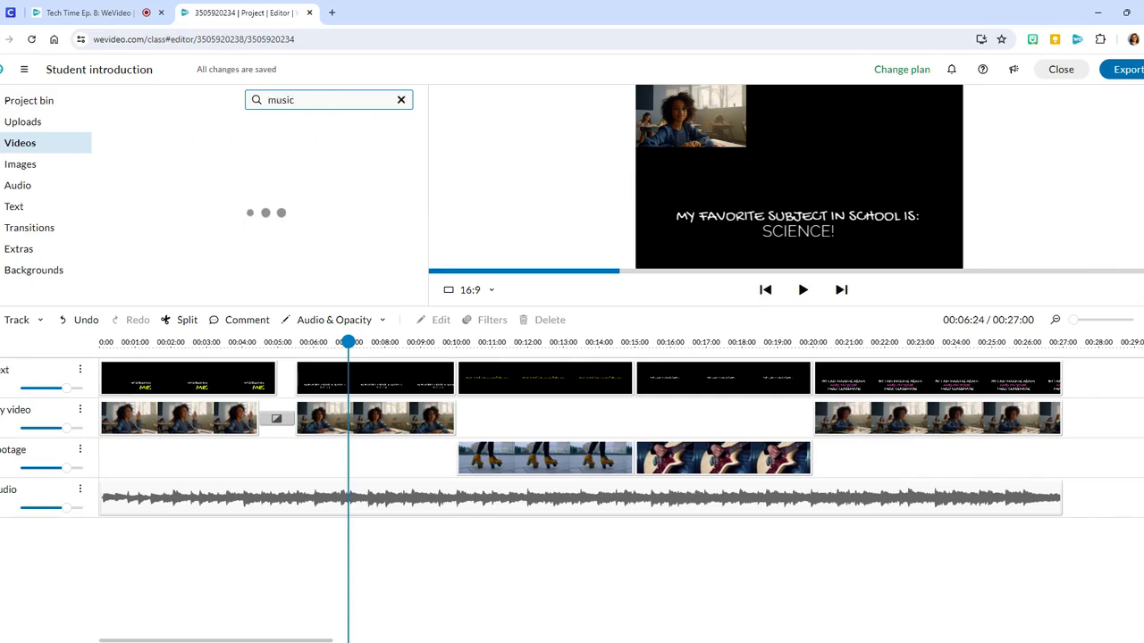
scroll(239, 211, "down", 10)
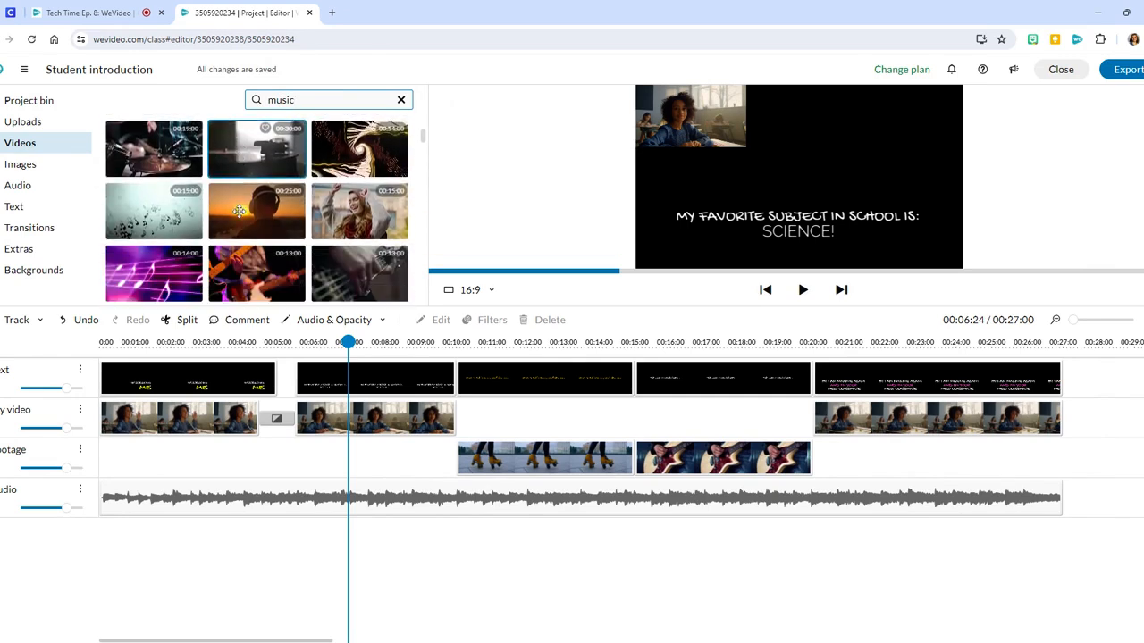
left_click(149, 220)
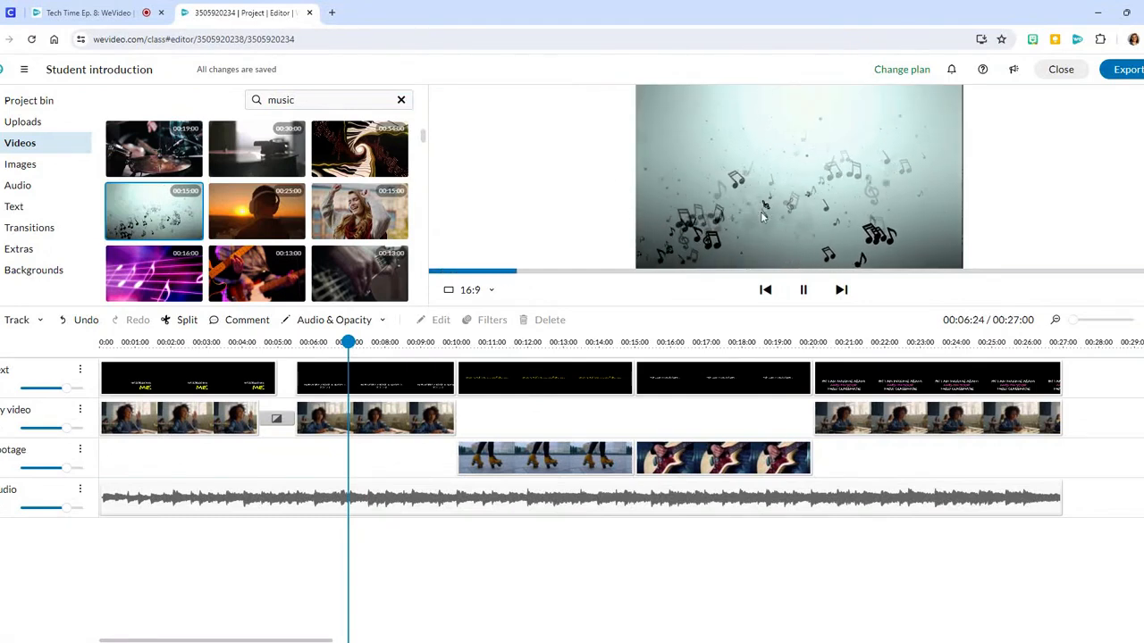
mouse_move(160, 220)
left_mouse_down()
mouse_move(191, 330)
mouse_move(178, 420)
mouse_move(161, 460)
mouse_move(104, 477)
mouse_move(185, 477)
mouse_move(115, 468)
mouse_move(160, 308)
mouse_move(150, 219)
left_mouse_up()
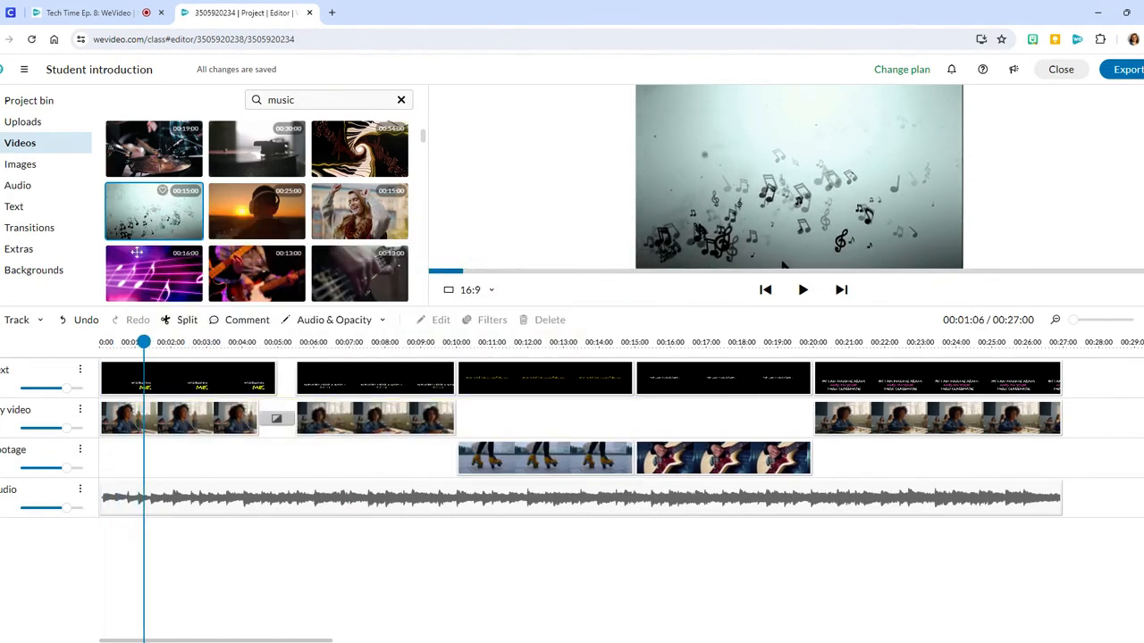
- Add a video track, place the music notes clip on it, and fit the clip into the Footage track's gap before the roller-skate clip
left_click(40, 322)
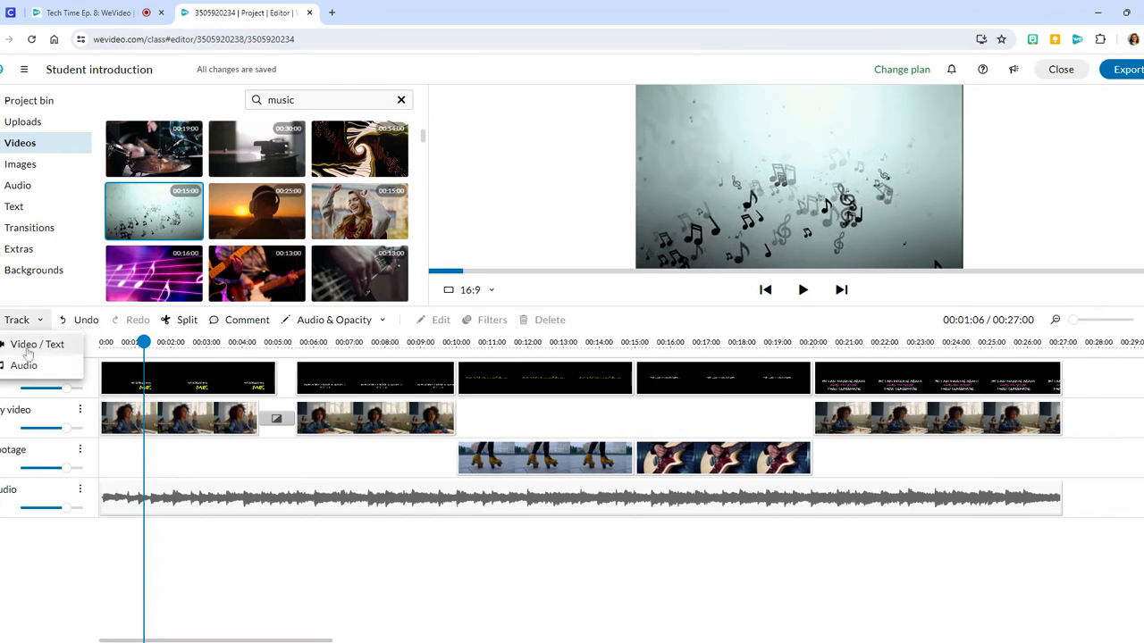
left_click(28, 346)
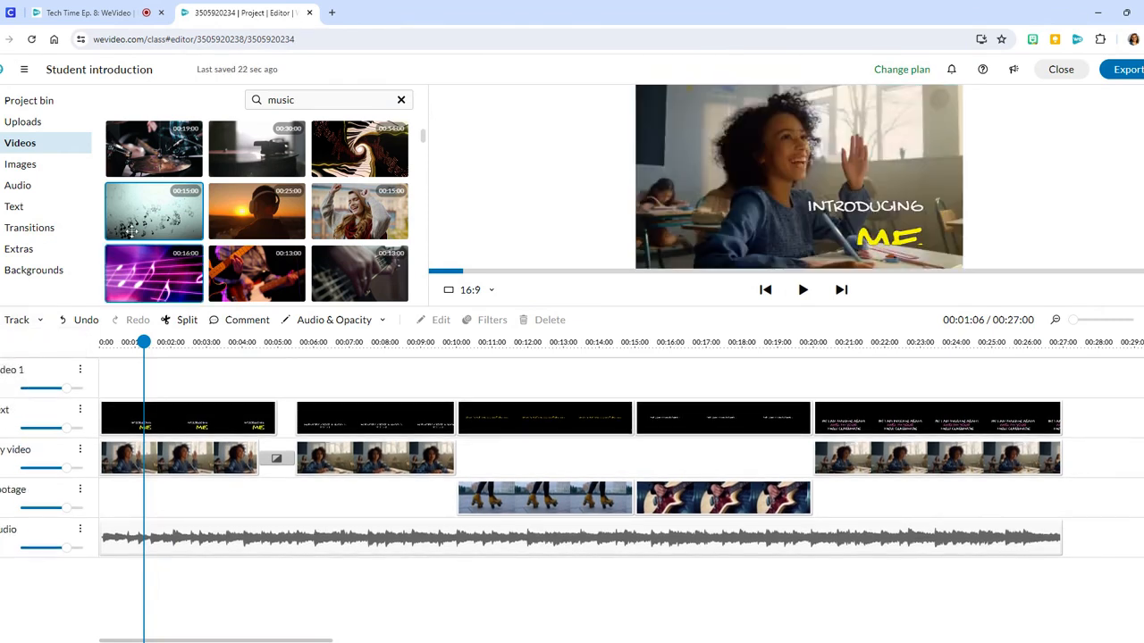
left_click_drag(147, 219, 304, 383)
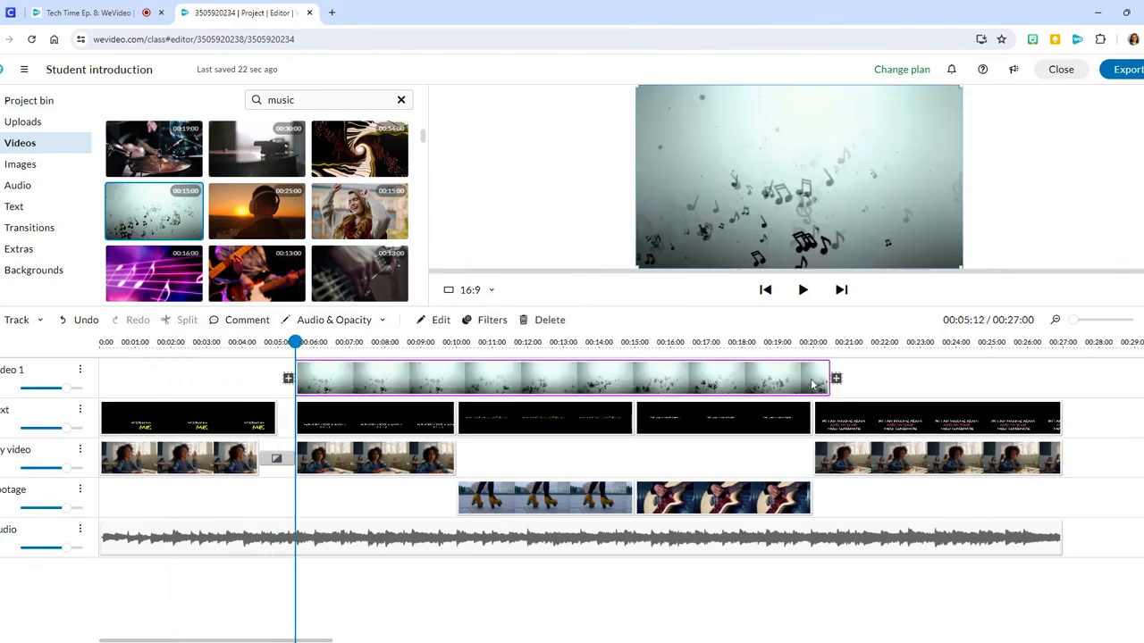
left_click_drag(829, 384, 367, 511)
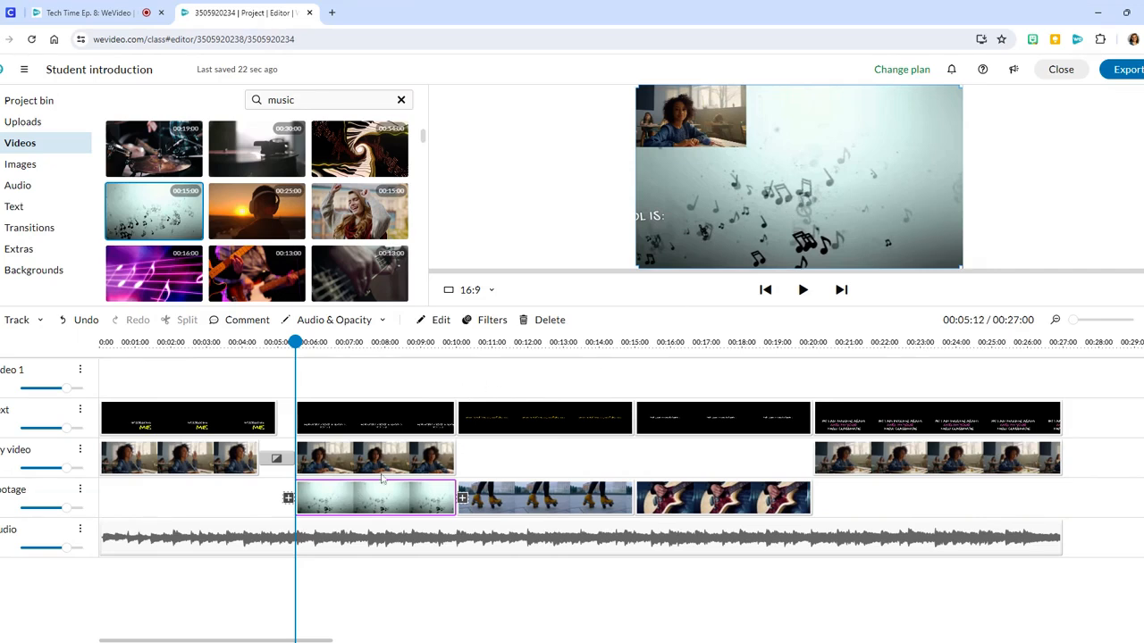
left_click(803, 290)
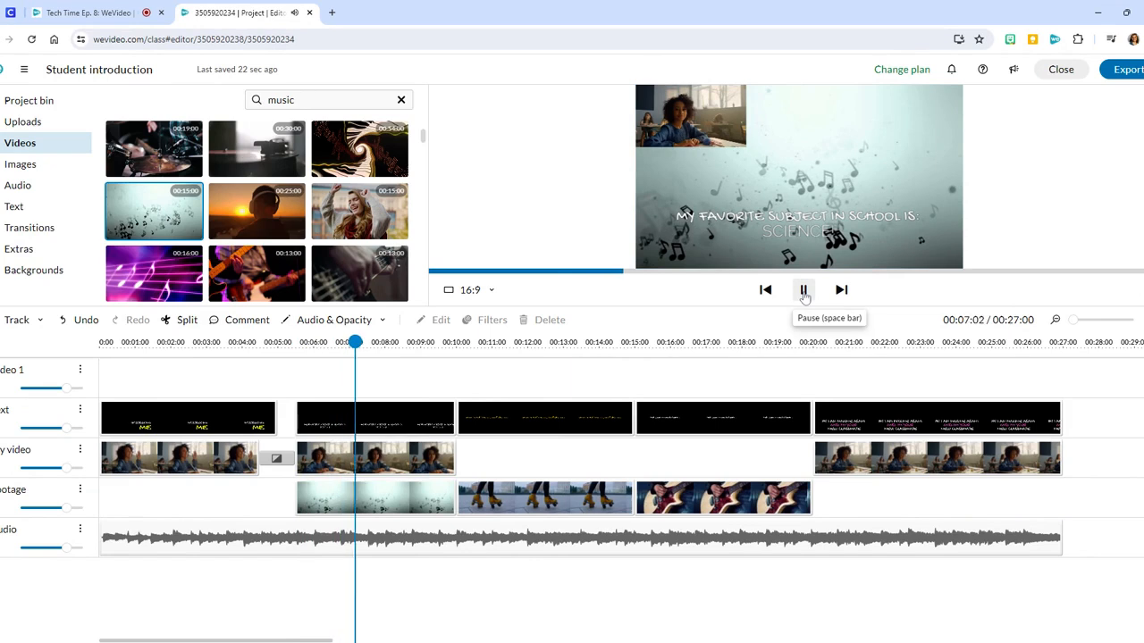
left_click(803, 291)
- Change the favorite-subject clip's second text line to "MUSIC!" and save the clip edit
left_click(402, 418)
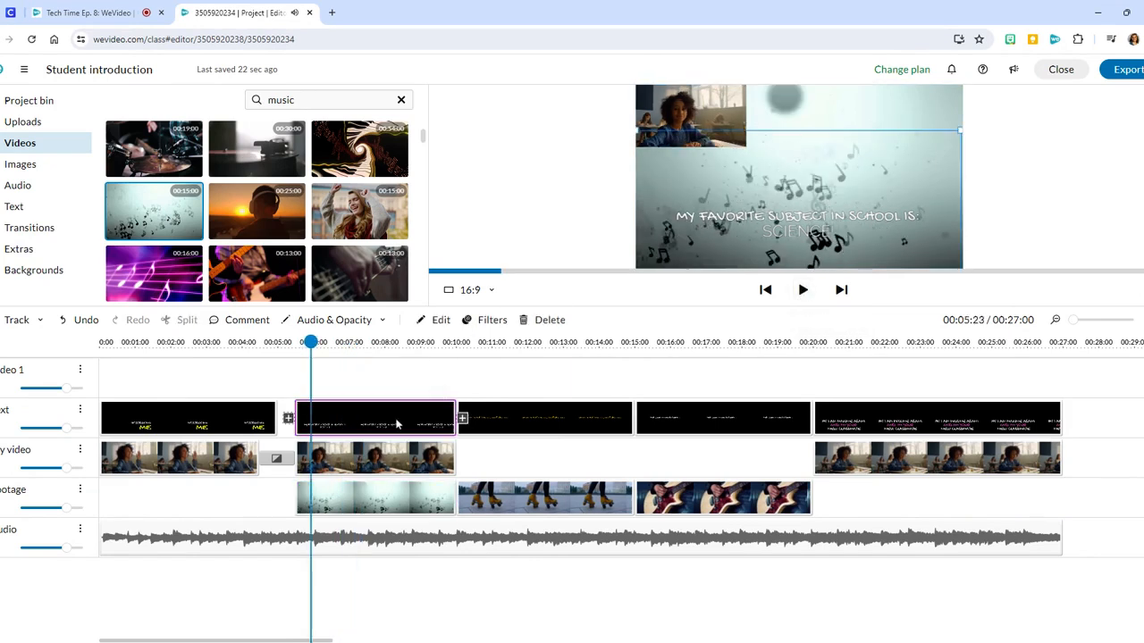
left_click(439, 322)
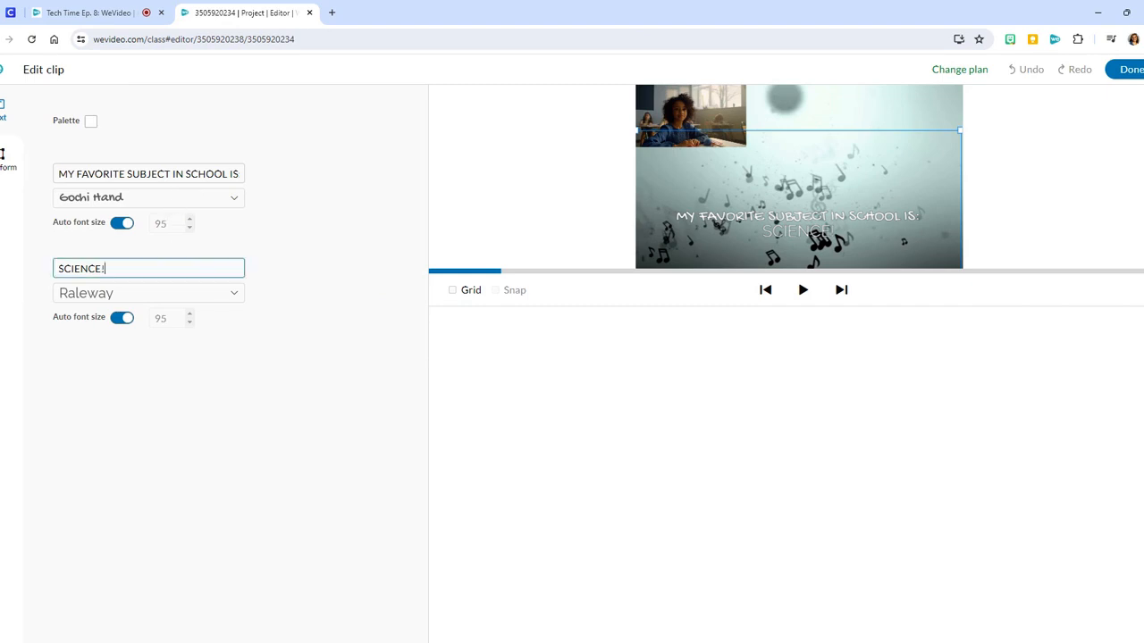
left_click_drag(107, 268, 52, 277)
type("MUSIC!")
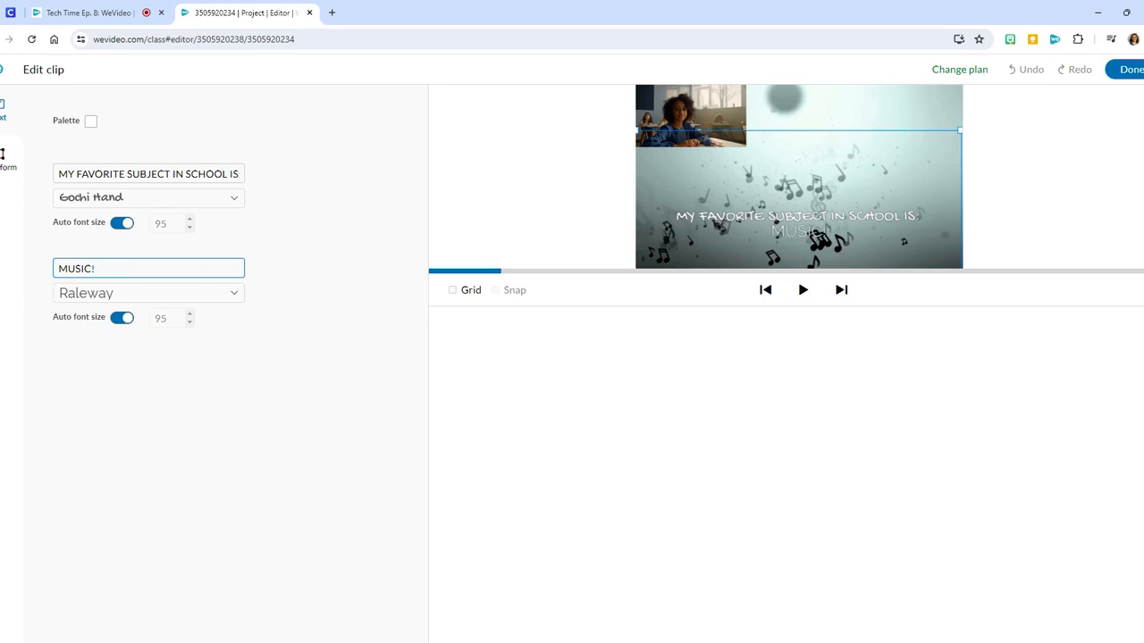
left_click(1130, 69)
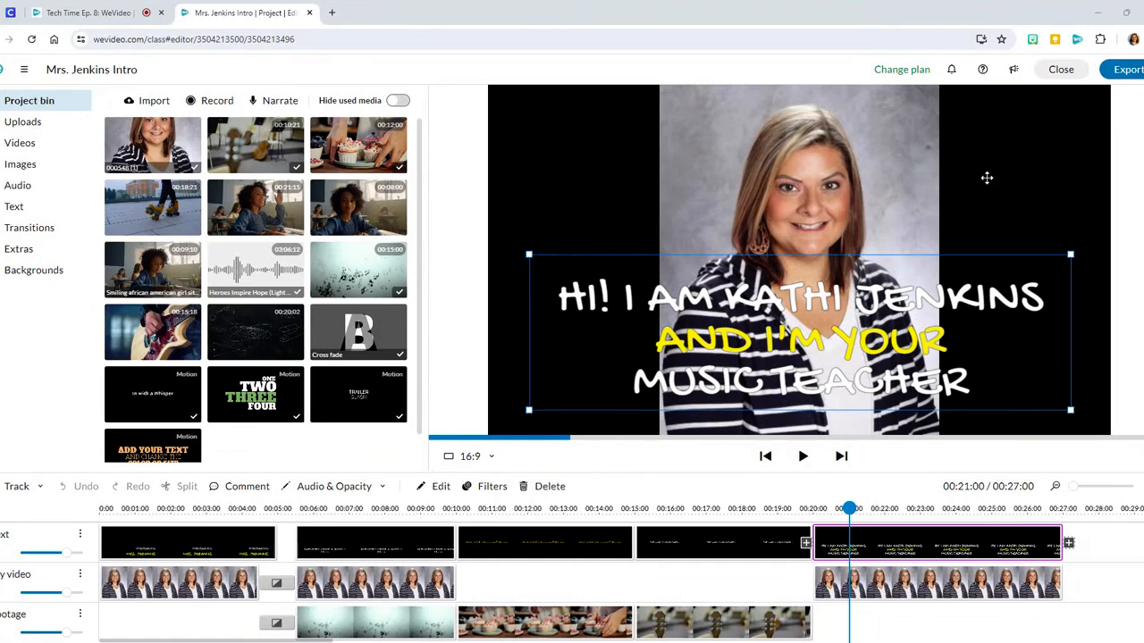
- Review the export formats, resolutions and destinations for the finished introduction project, and close the export options without exporting
left_click(1128, 70)
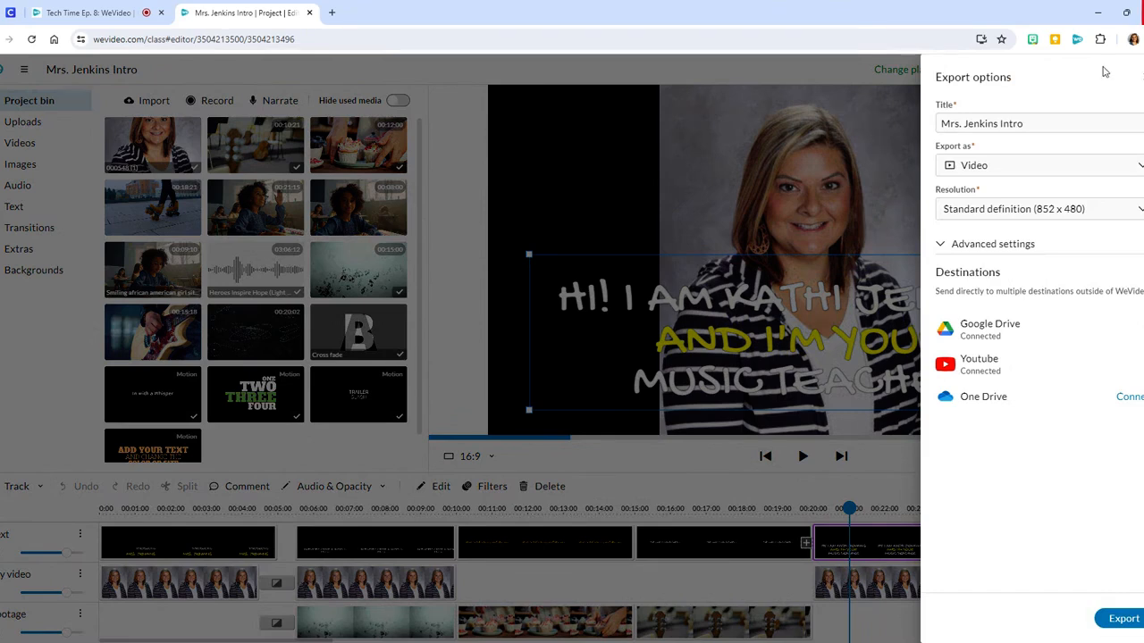
left_click(1135, 169)
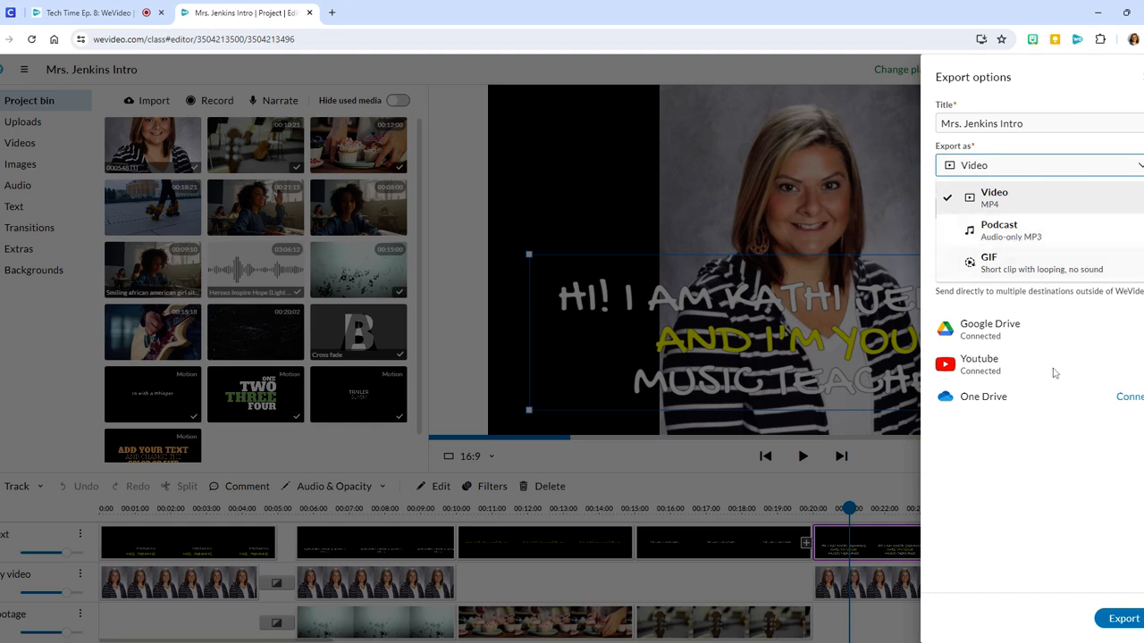
left_click(1051, 455)
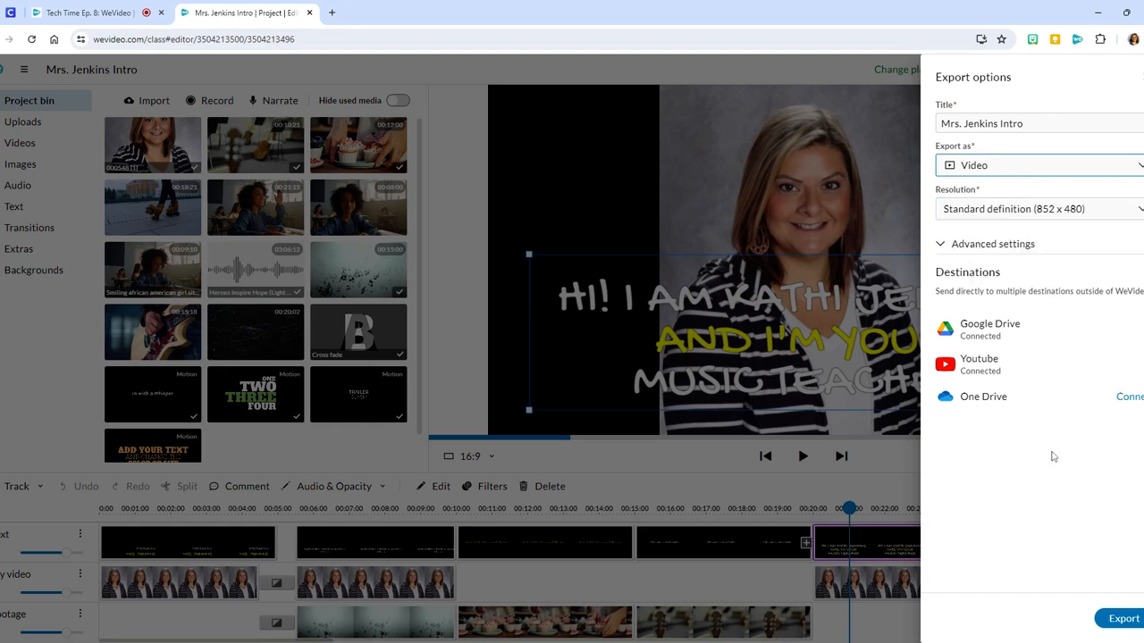
left_click(1140, 212)
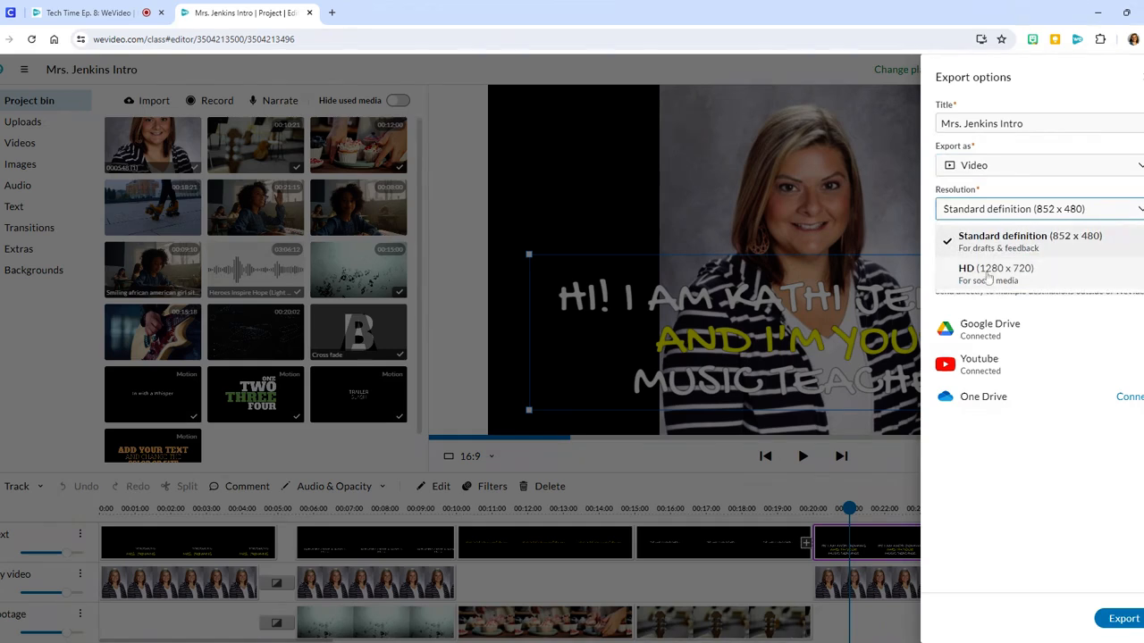
left_click(985, 445)
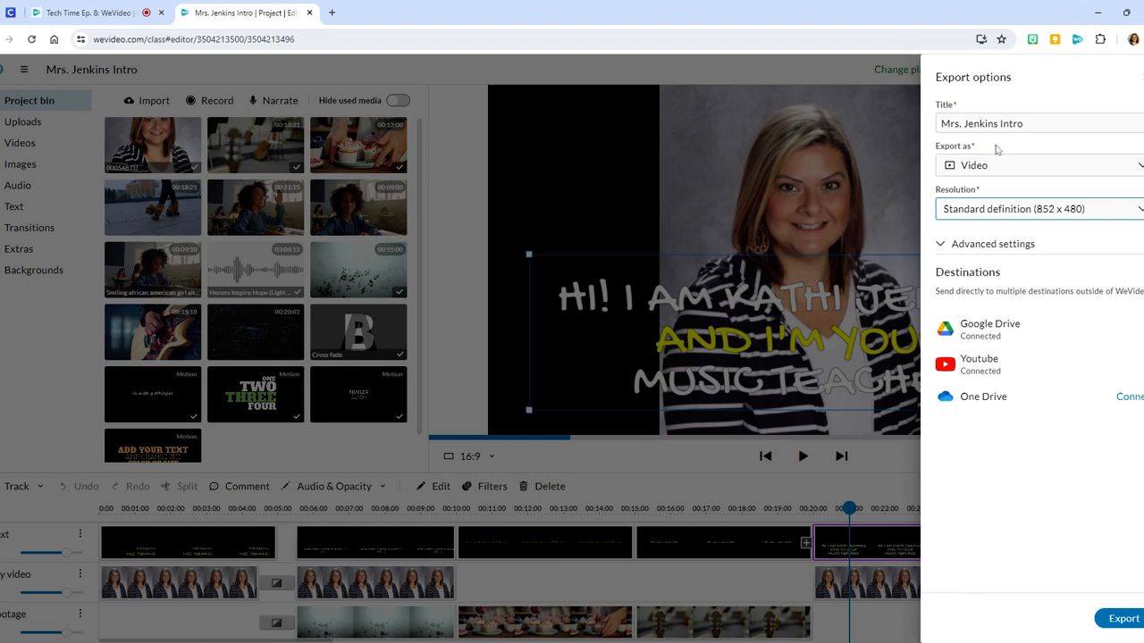
left_click(77, 210)
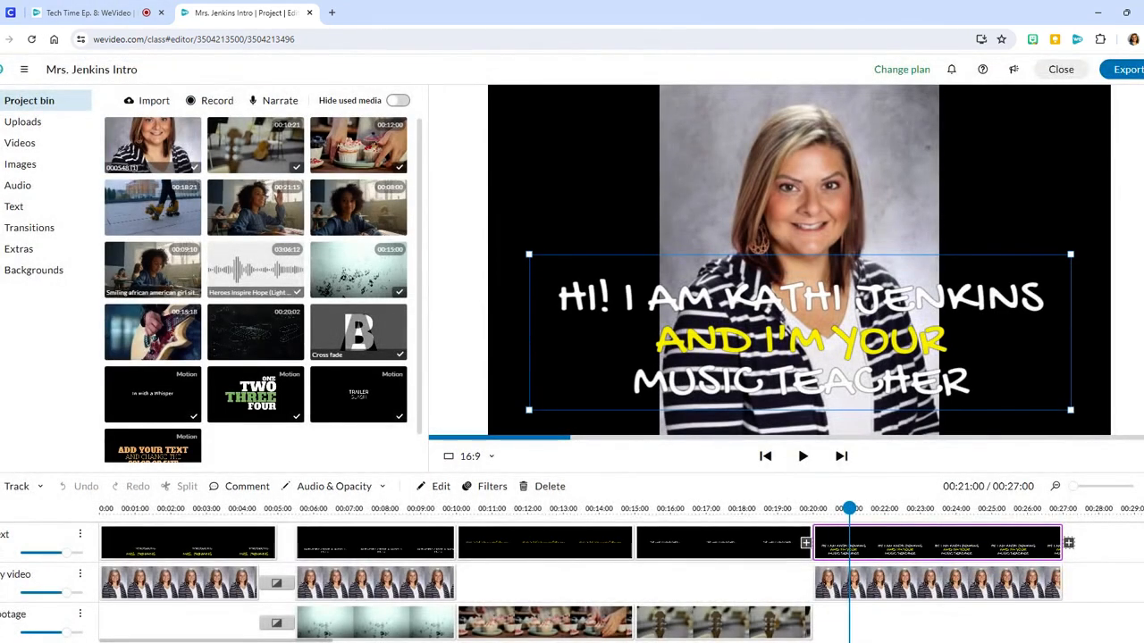
- Leave the project for the dashboard and open the full template library
left_click(3, 69)
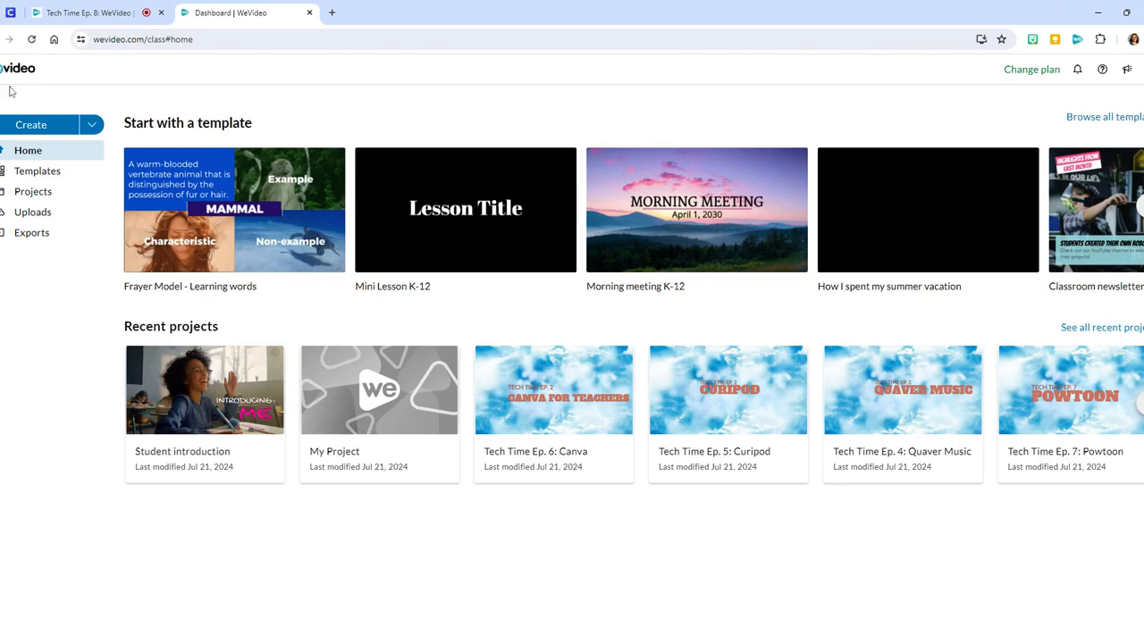
left_click(35, 171)
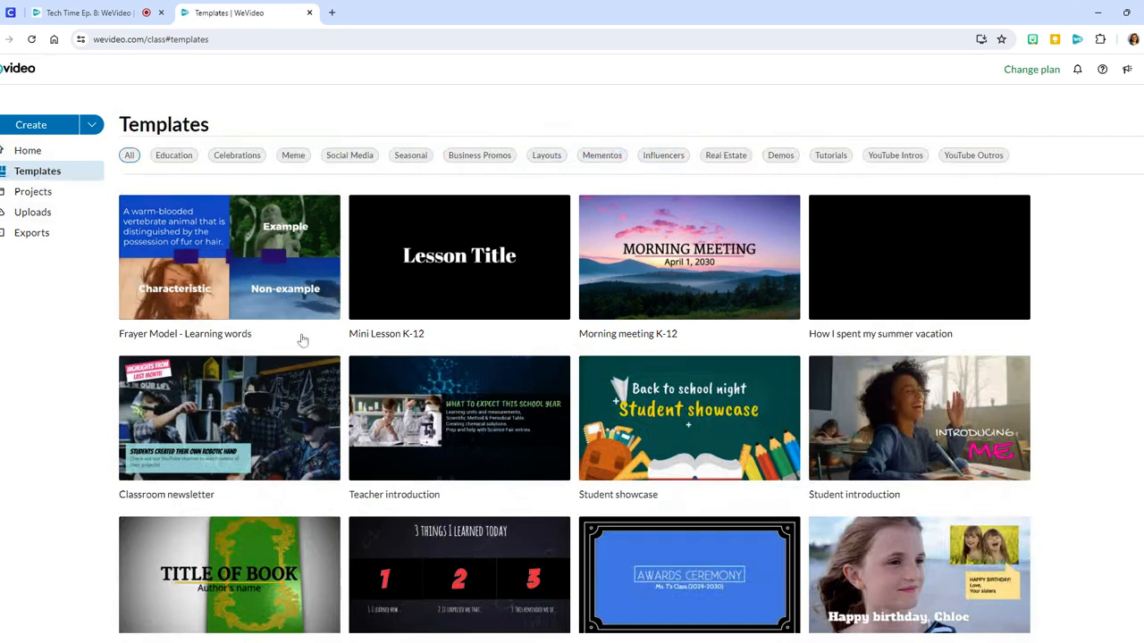